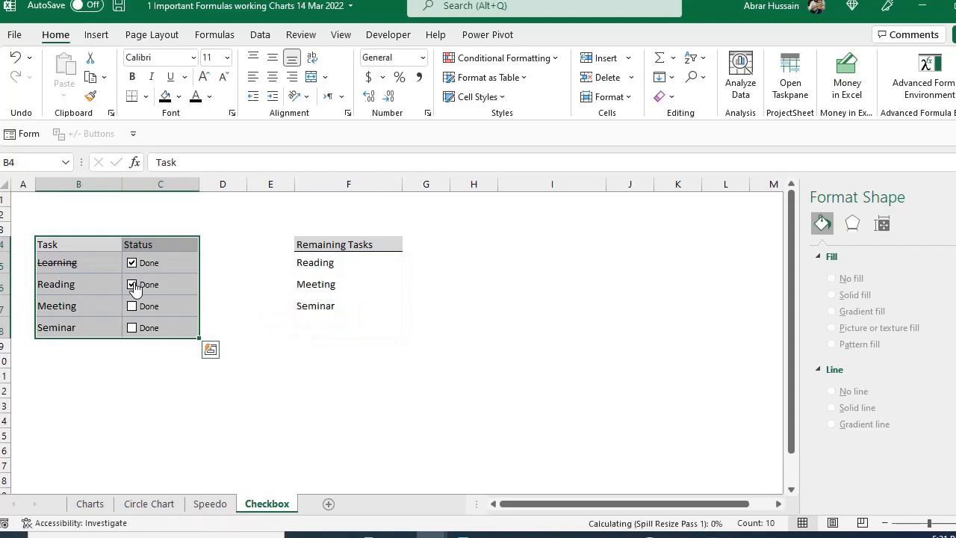
- Mark the Reading, Meeting and Seminar tasks as done with their Status checkboxes
click(133, 286)
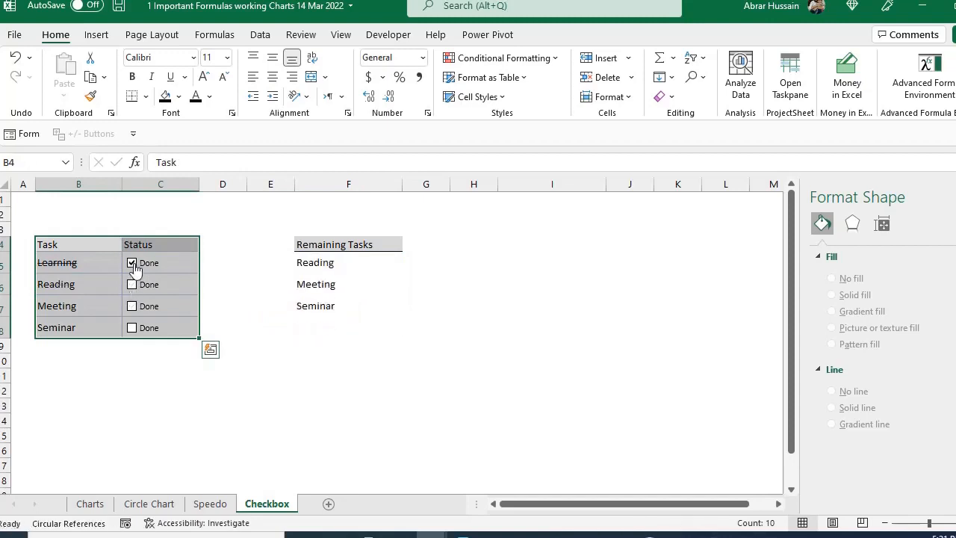
key(Down)
key(Down)
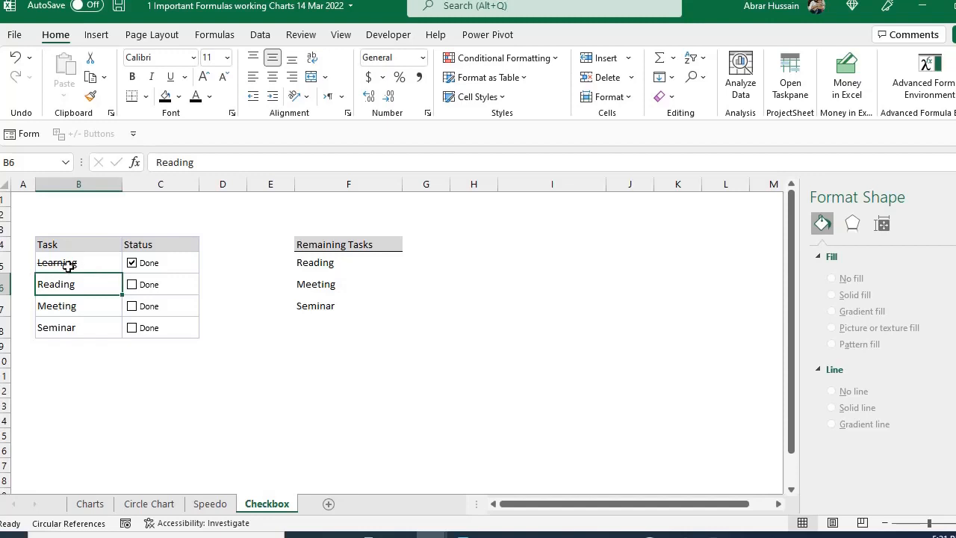
click(132, 284)
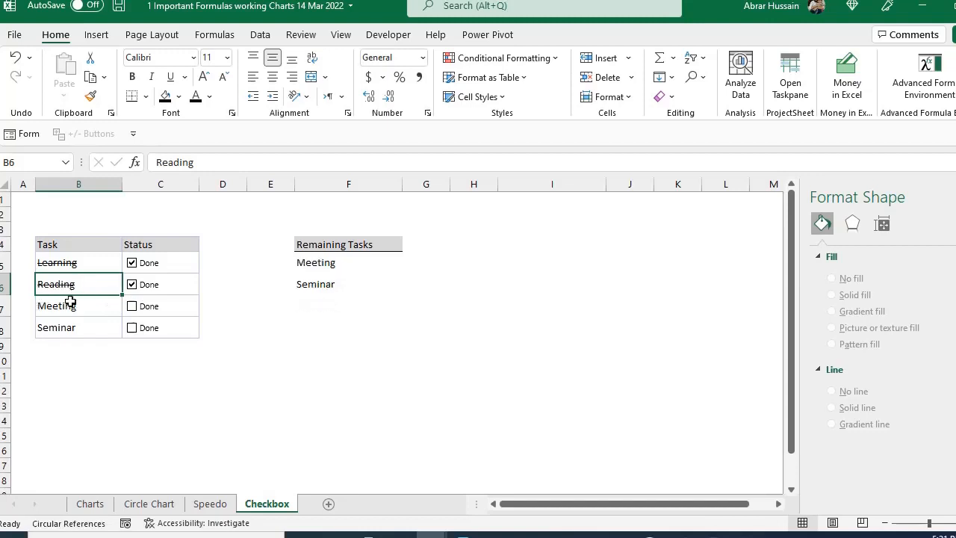
click(132, 328)
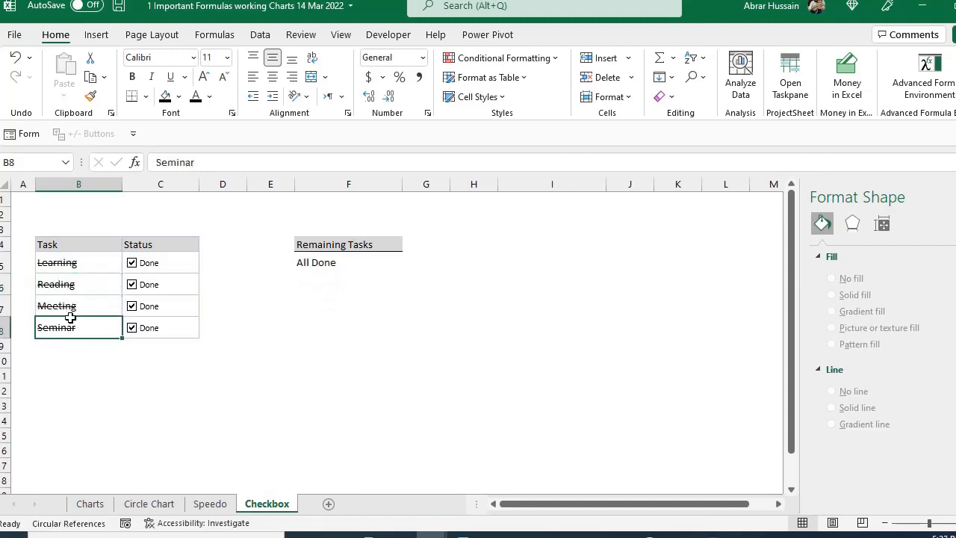
- Clear the Done checkboxes of Seminar, Meeting, Reading and Learning
click(132, 328)
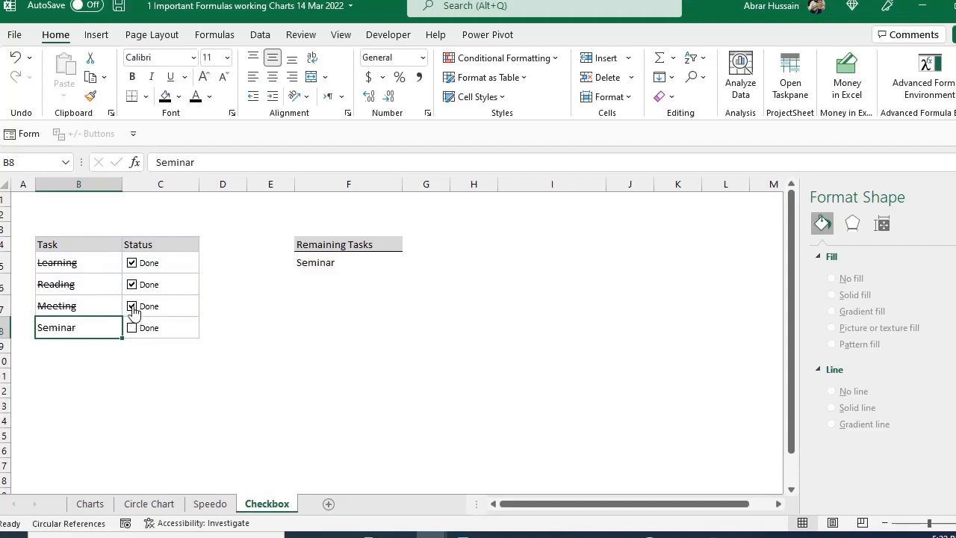
click(133, 307)
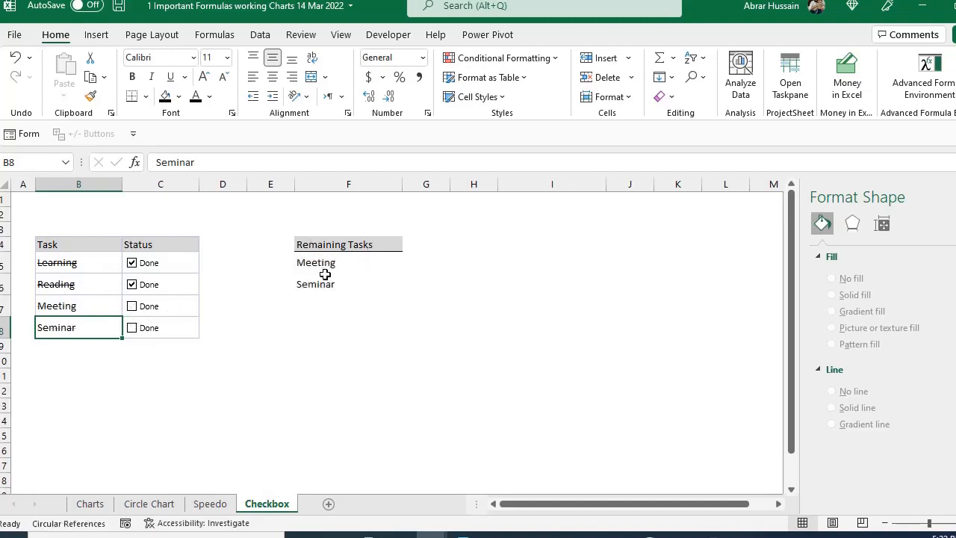
click(132, 285)
click(132, 263)
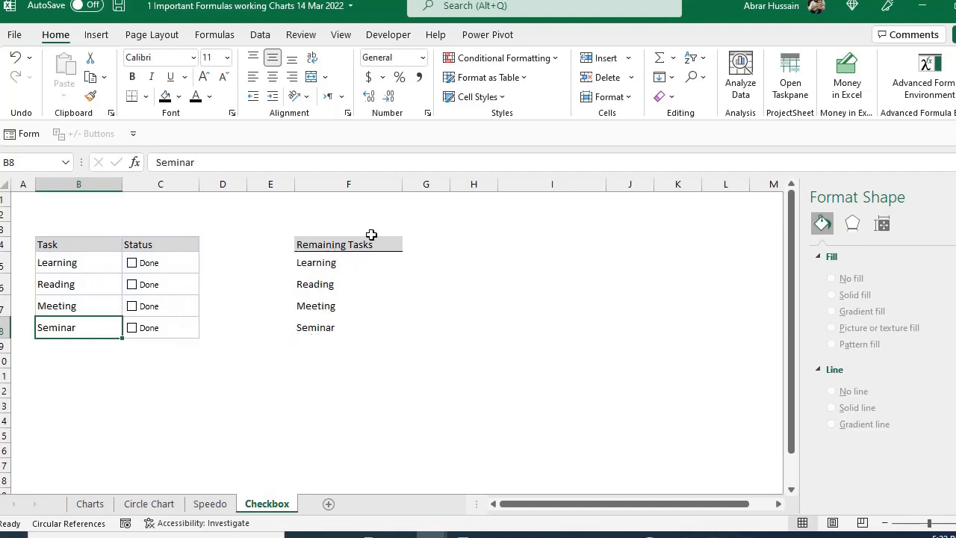
- Tick the Done checkboxes for all four tasks in order, from Learning to Seminar
click(133, 264)
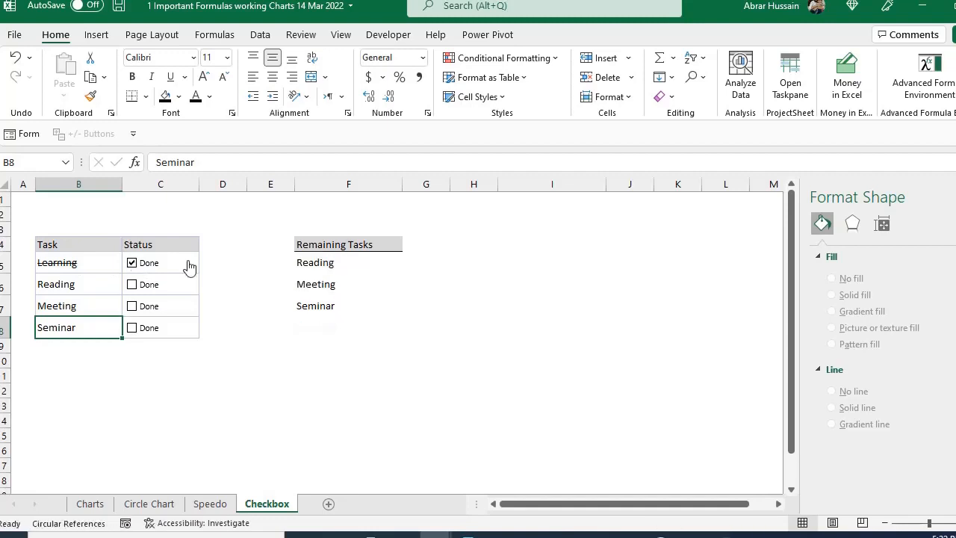
click(132, 285)
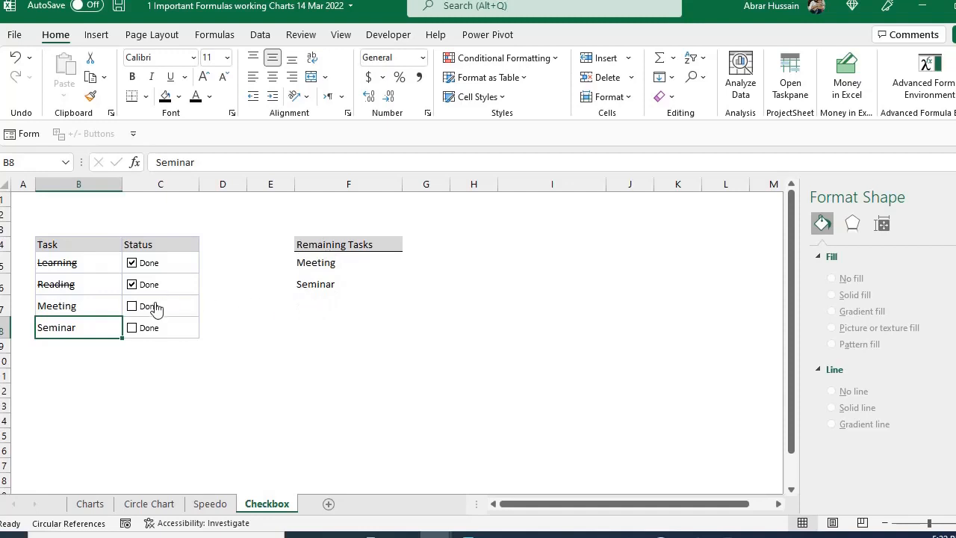
click(131, 306)
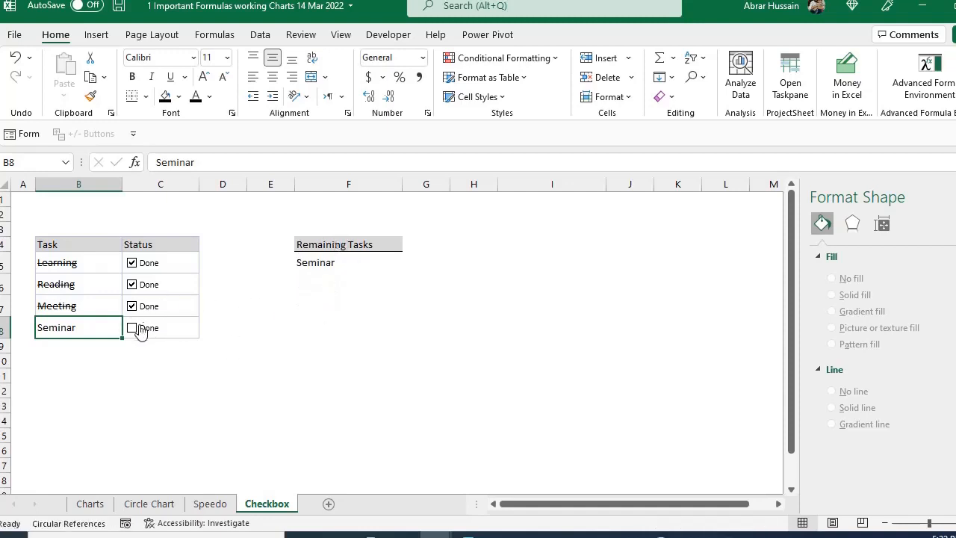
click(139, 328)
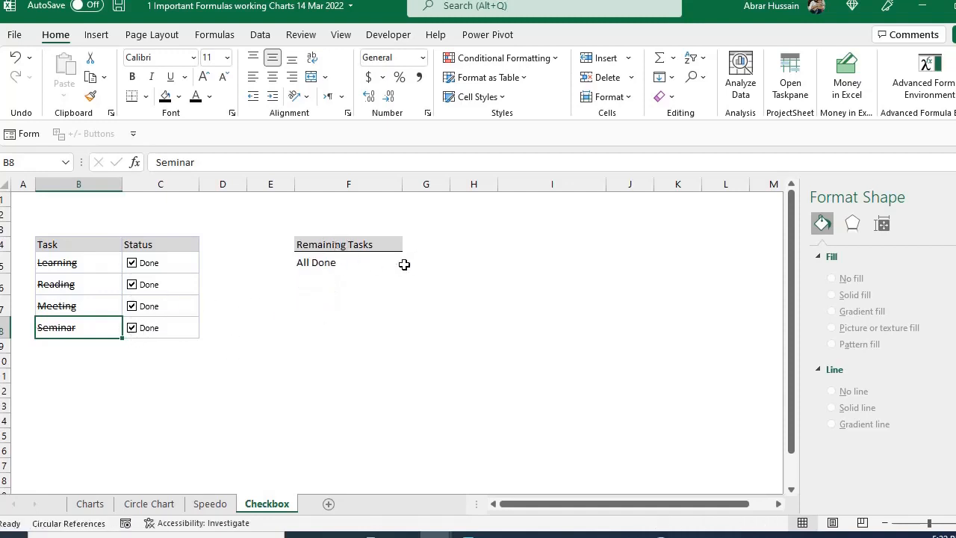
drag(105, 263, 148, 328)
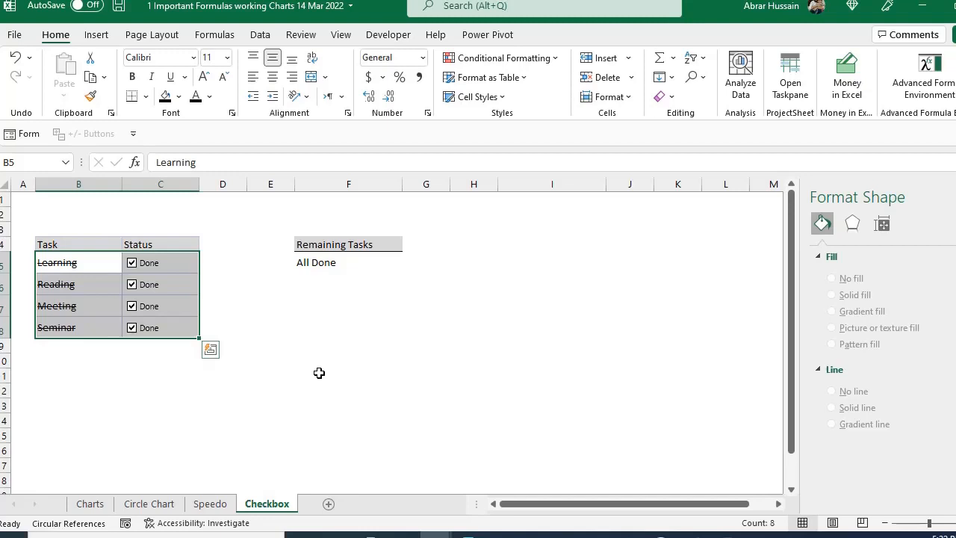
click(364, 268)
drag(341, 248, 339, 276)
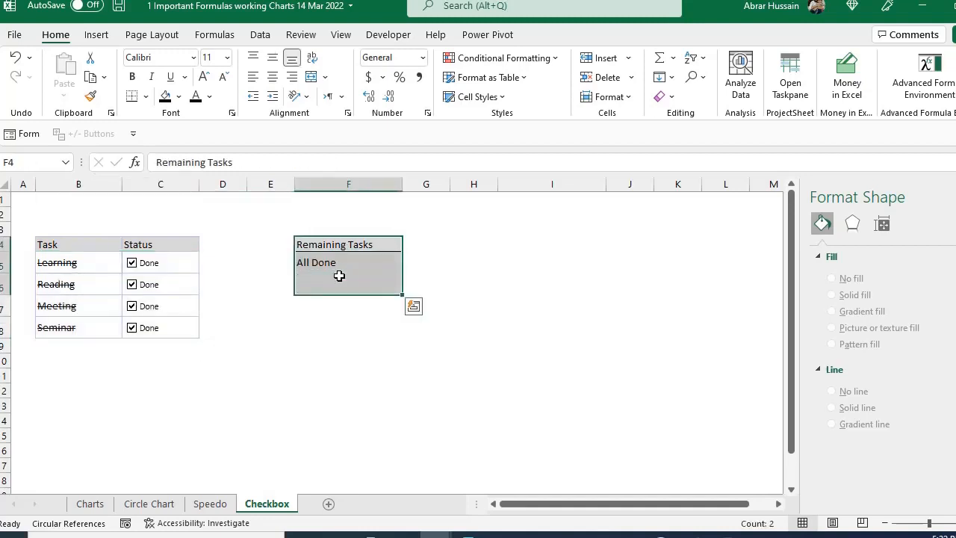
click(86, 244)
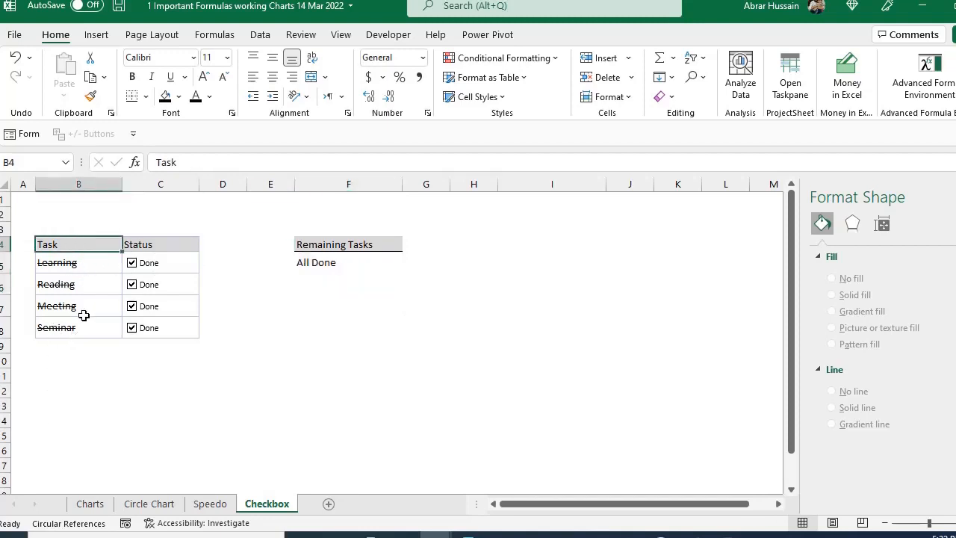
- Clear all four Done checkboxes in the Status column so that no task is marked as done
click(132, 262)
click(132, 284)
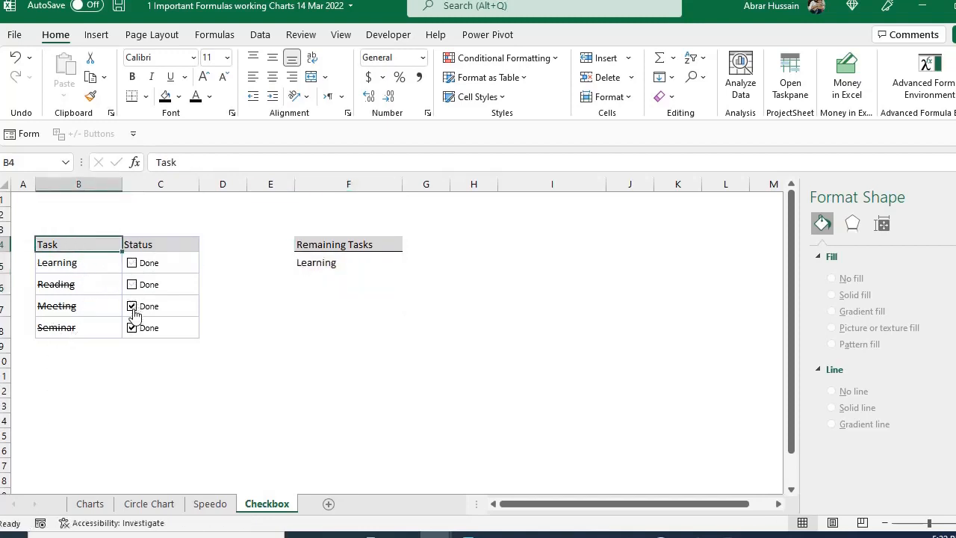
click(132, 306)
click(132, 328)
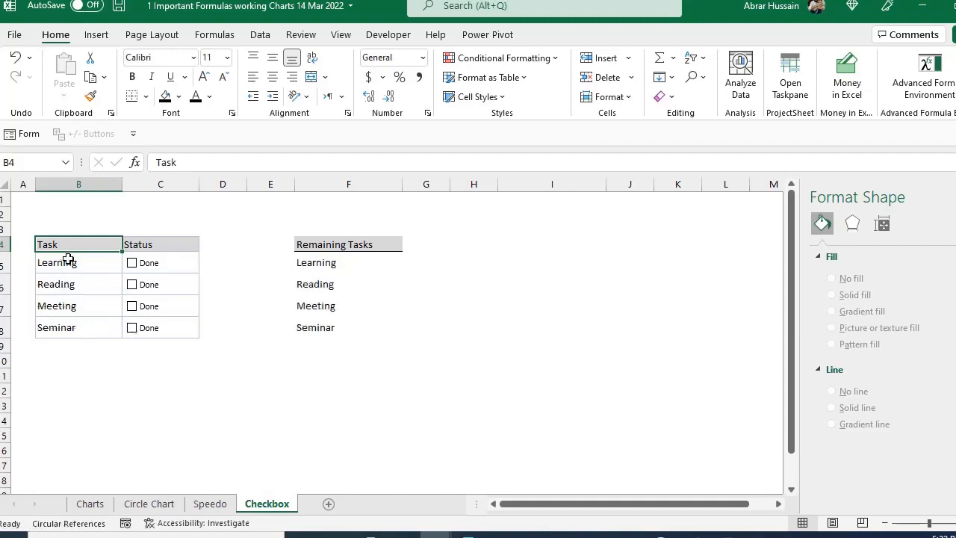
- Tick the Done checkbox of the Reading task and clear it again
drag(68, 259, 138, 327)
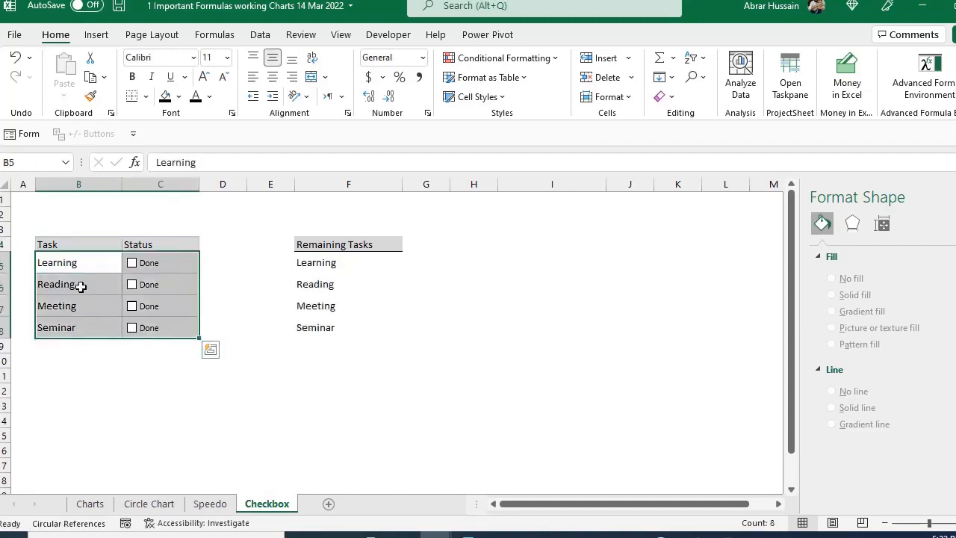
click(75, 262)
click(79, 285)
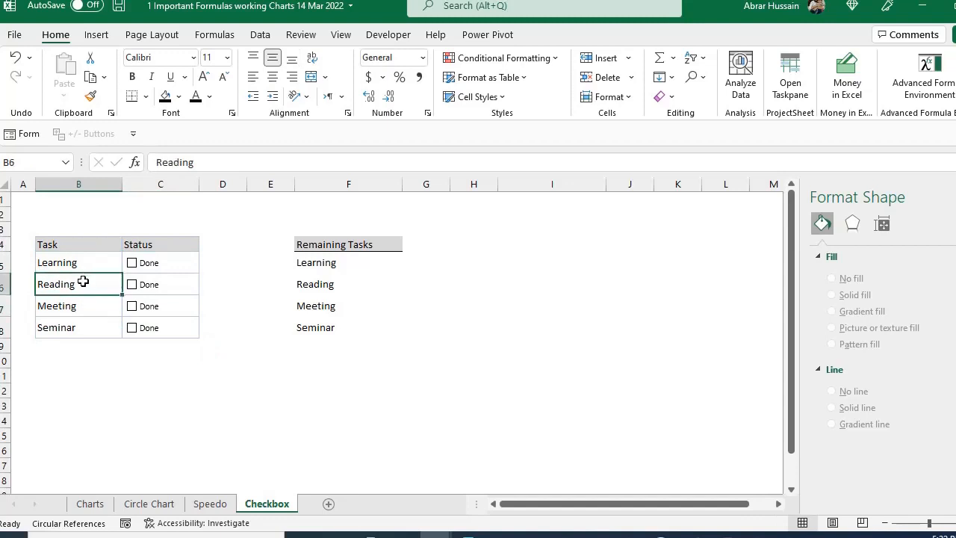
click(133, 285)
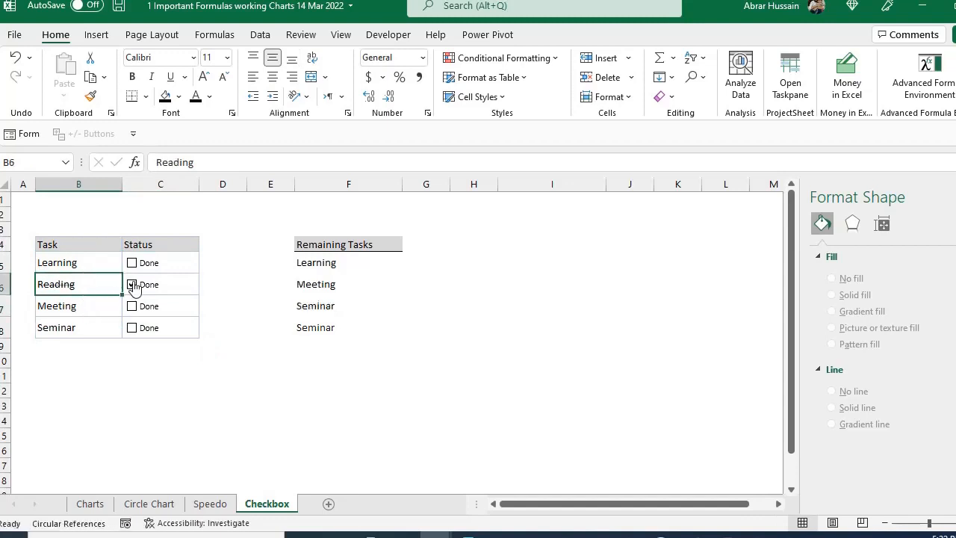
click(140, 372)
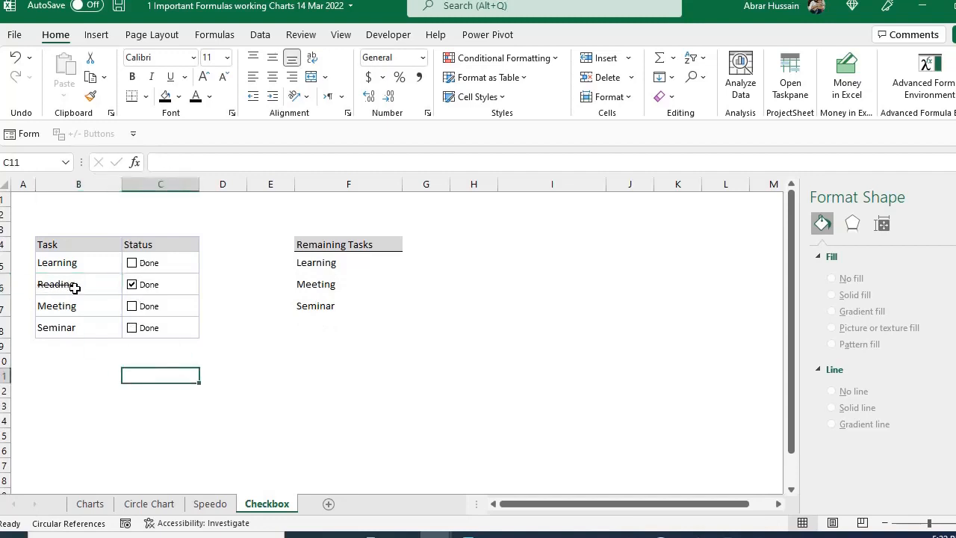
click(132, 285)
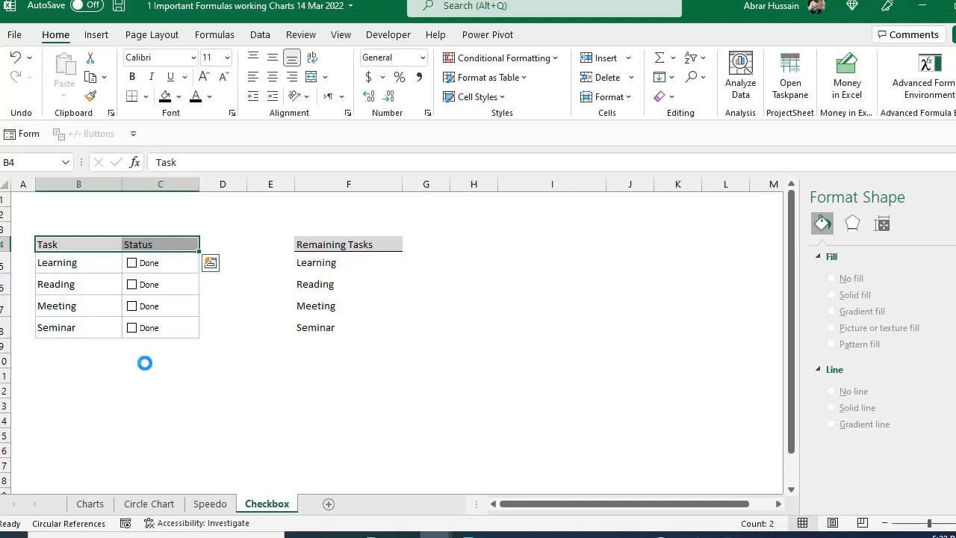
- Copy the Task and Status header cells from B4:C4 to B18:C18
key(ctrl+c)
scroll(105, 372, down, 2)
scroll(106, 372, down, 2)
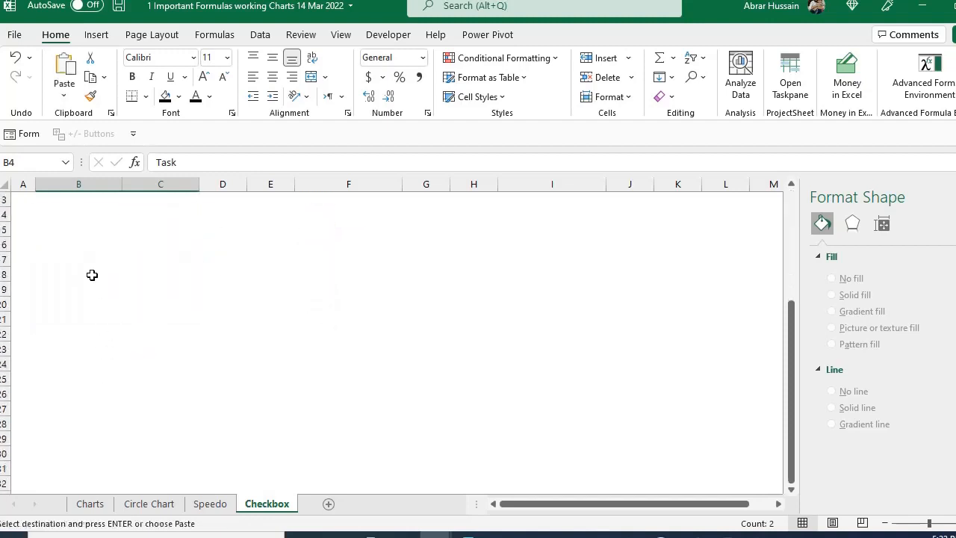
click(92, 276)
key(ctrl+v)
scroll(129, 306, up, 1)
scroll(129, 306, up, 3)
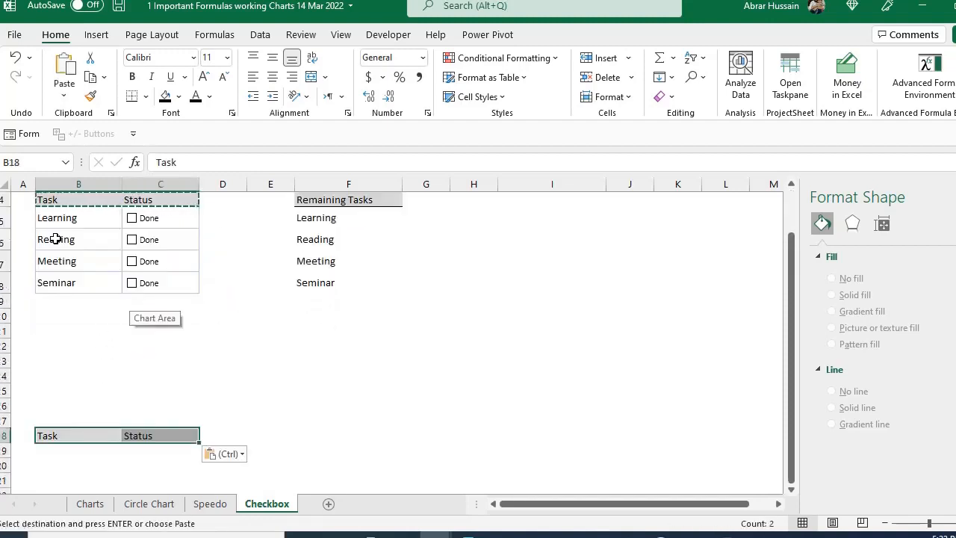
- Copy the four task names from Learning to Seminar below the new Task header, starting at B19
drag(52, 216, 65, 282)
scroll(64, 362, down, 3)
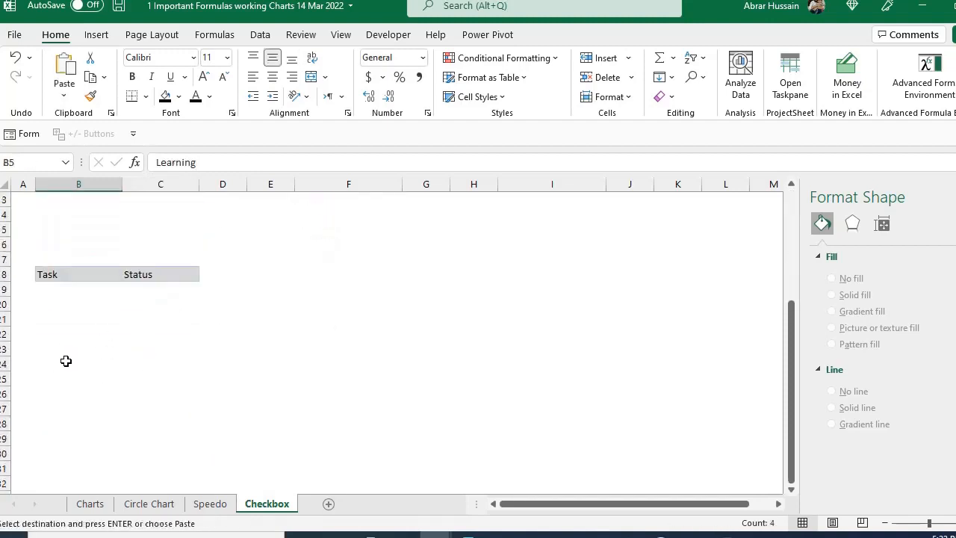
click(71, 294)
key(ctrl+v)
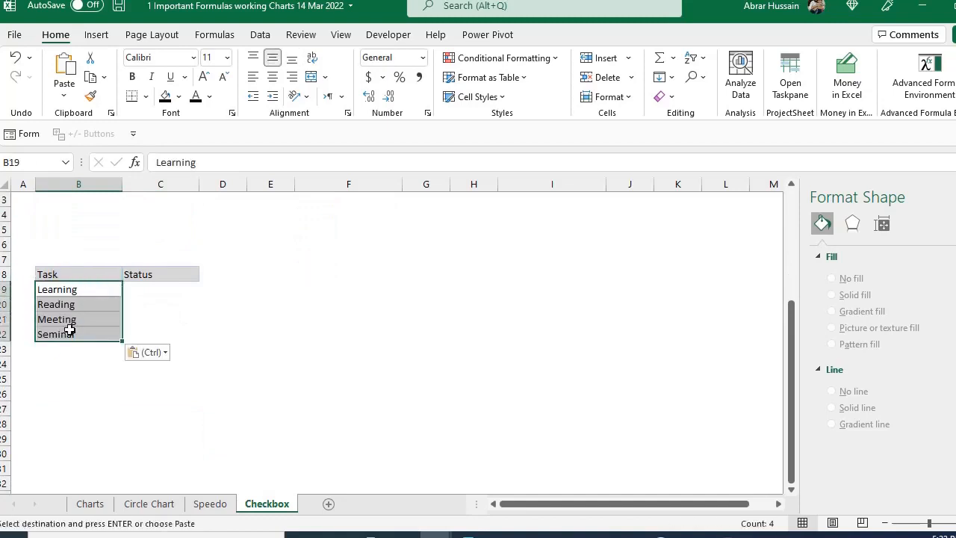
- Copy the task cells B19:B22 into C19:C22 and clear their contents, leaving only the cell formatting under Status
click(148, 288)
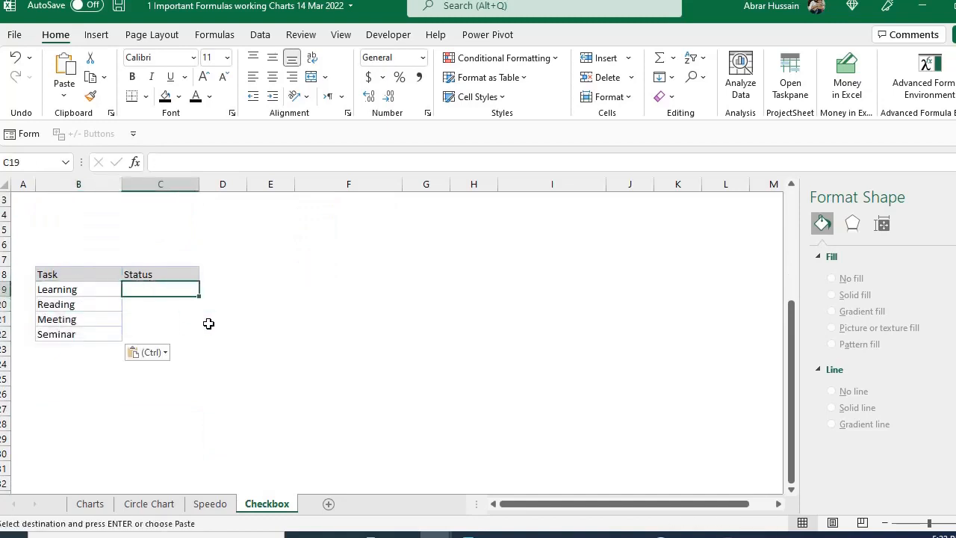
drag(90, 289, 91, 334)
key(ctrl+c)
key(Right)
key(ctrl+v)
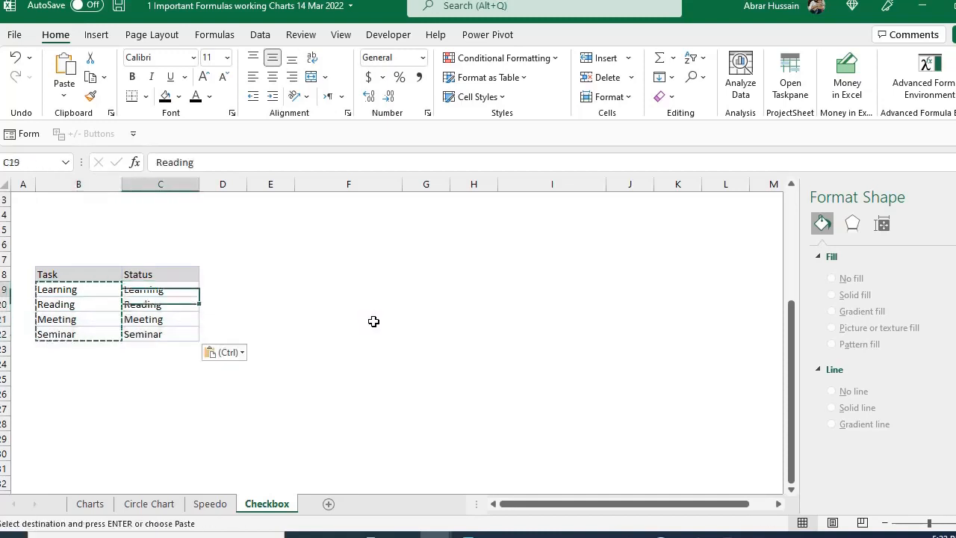
key(Delete)
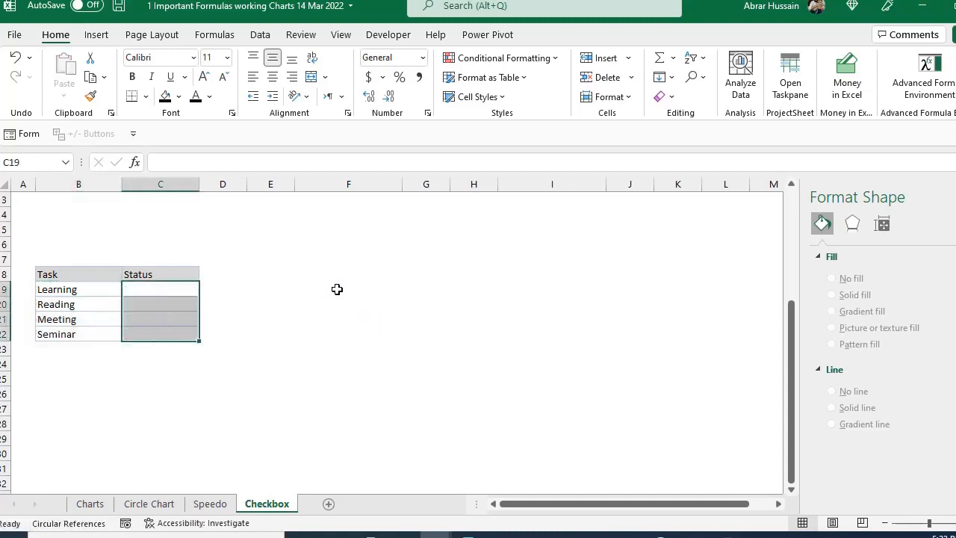
- Make sure Developer is enabled among the main tabs in the ribbon customization options and apply the settings
click(395, 37)
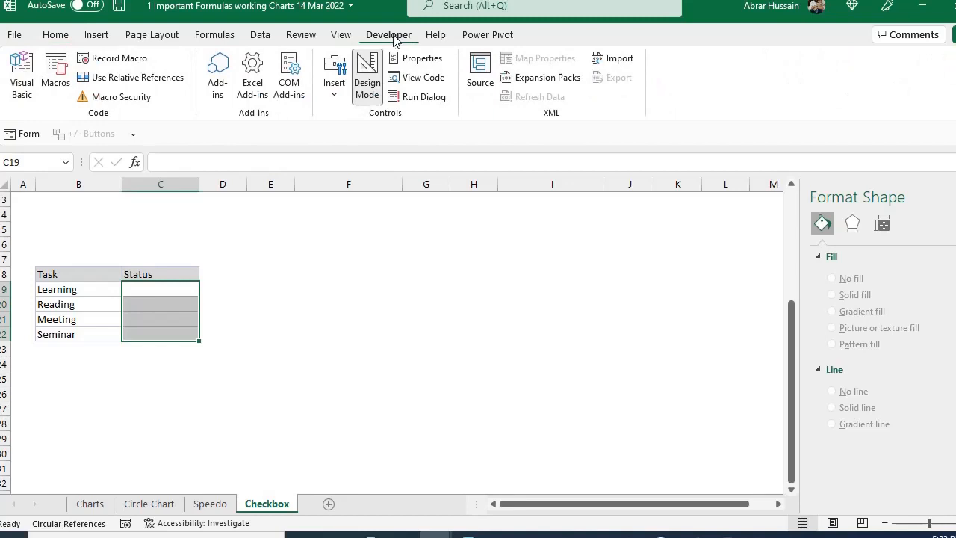
click(13, 35)
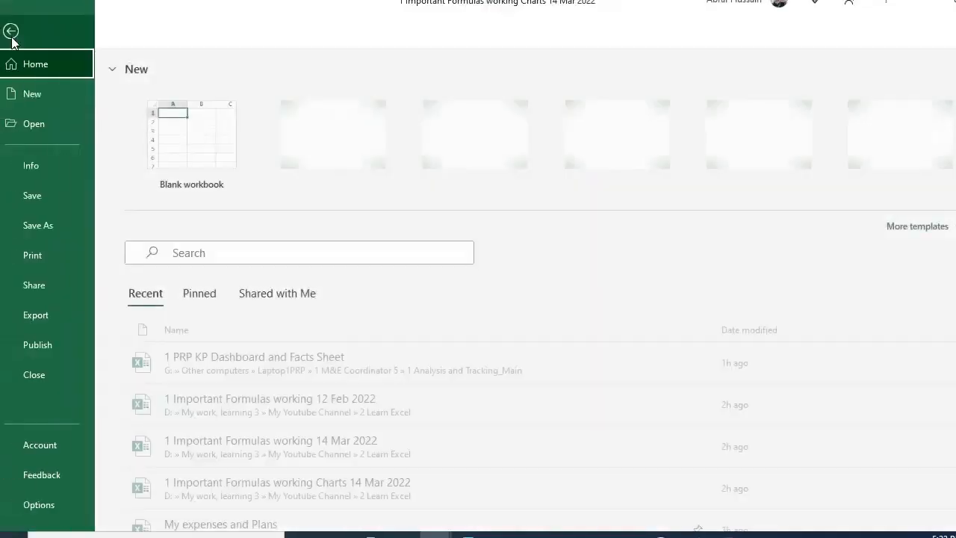
click(38, 500)
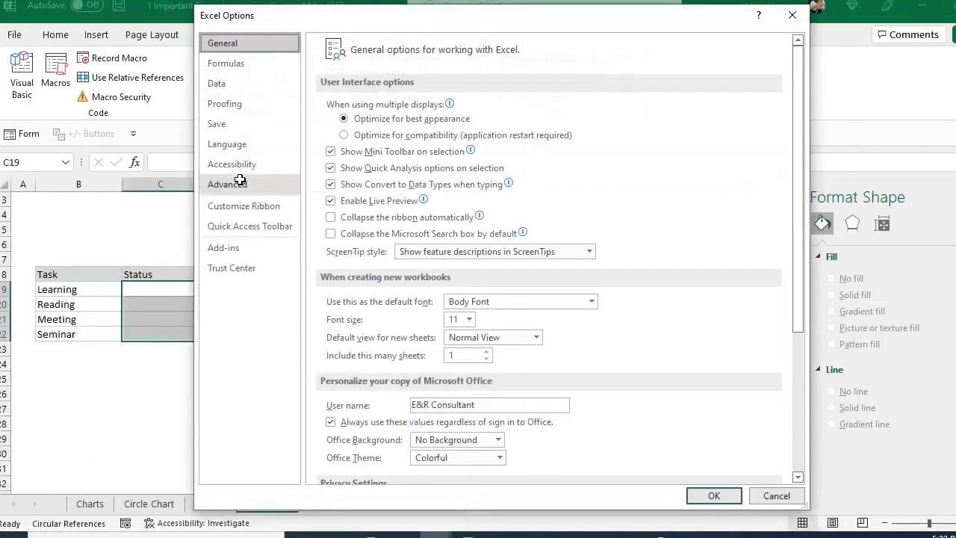
click(234, 211)
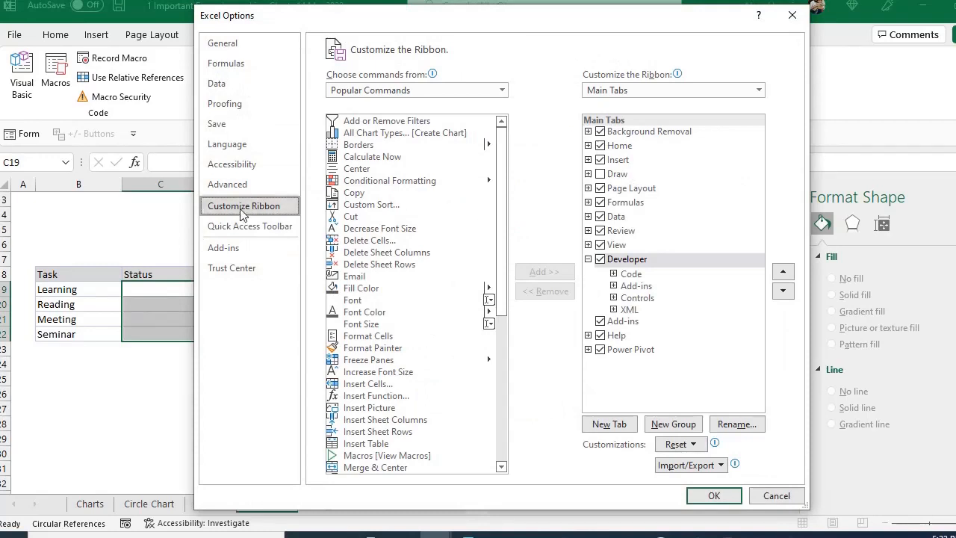
click(601, 263)
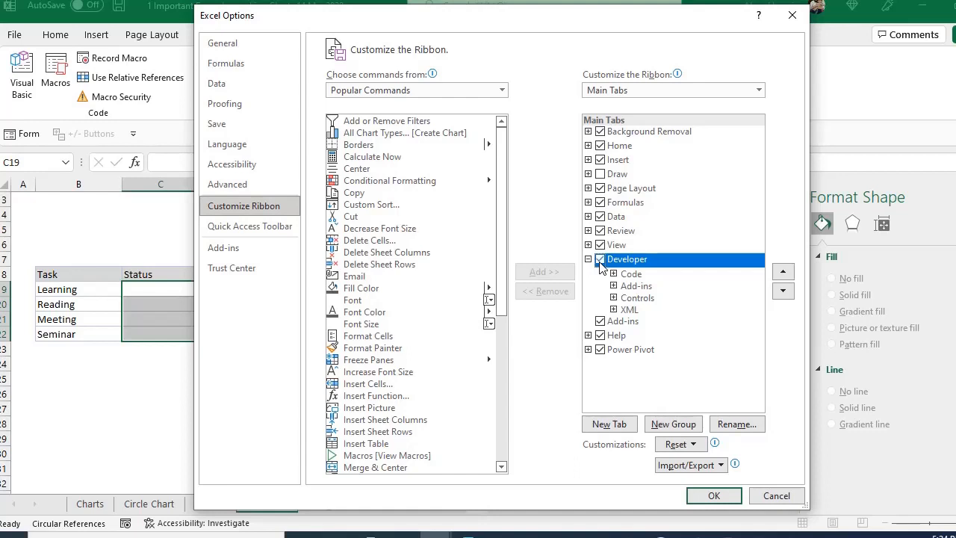
click(708, 495)
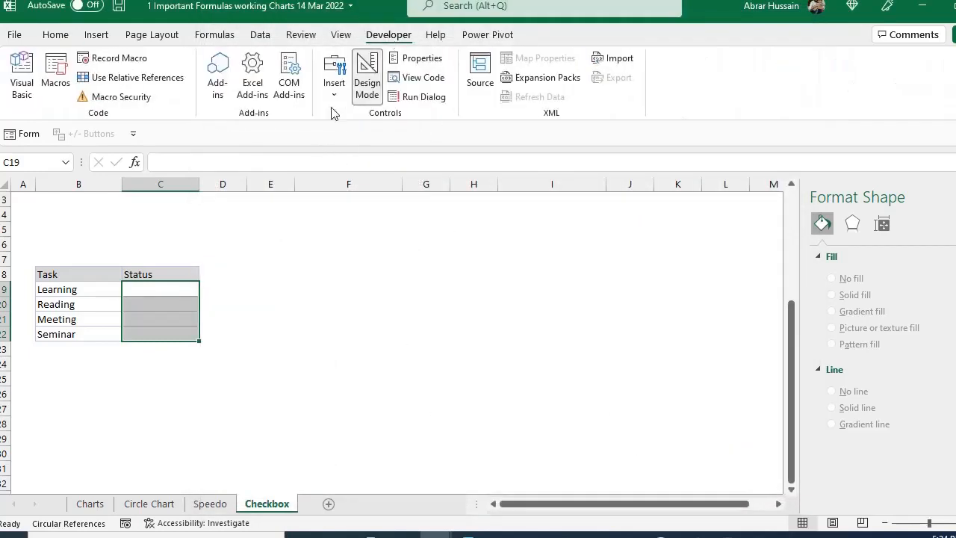
- Insert a Form Controls check box over cell C19, in the Learning row of the Status column
click(334, 85)
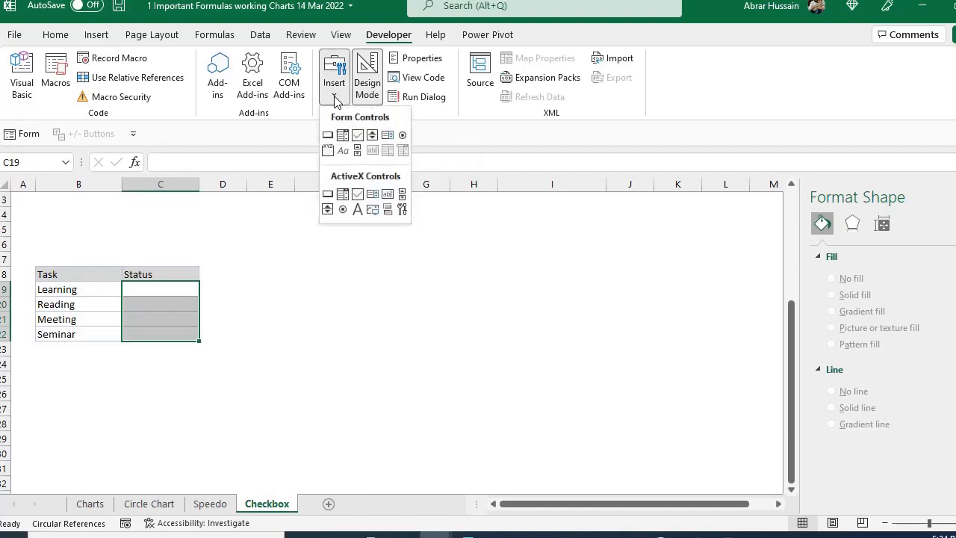
click(349, 135)
click(166, 286)
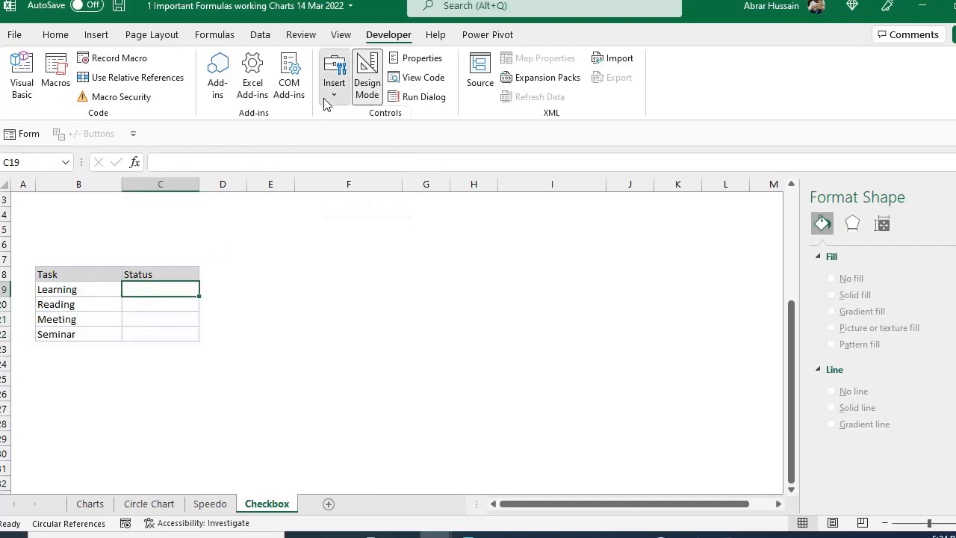
click(326, 102)
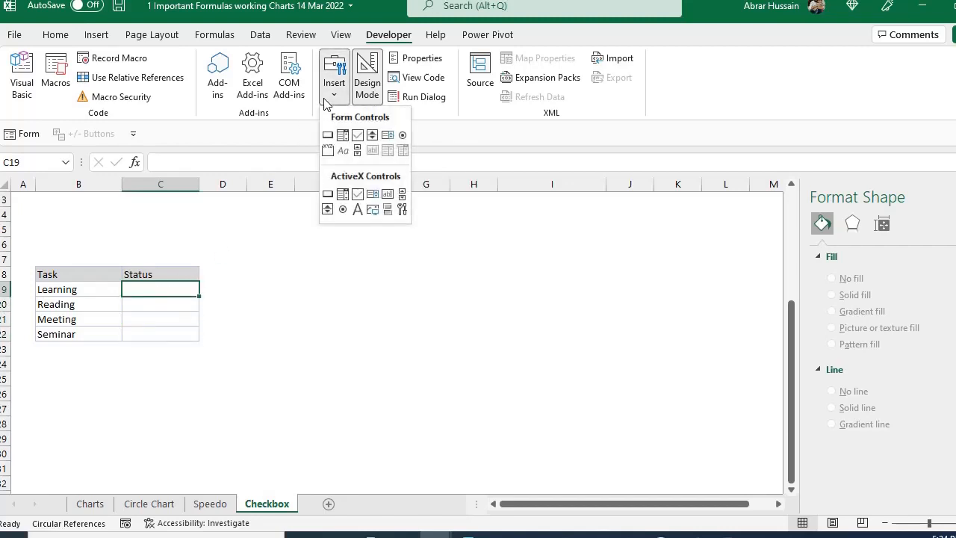
click(357, 139)
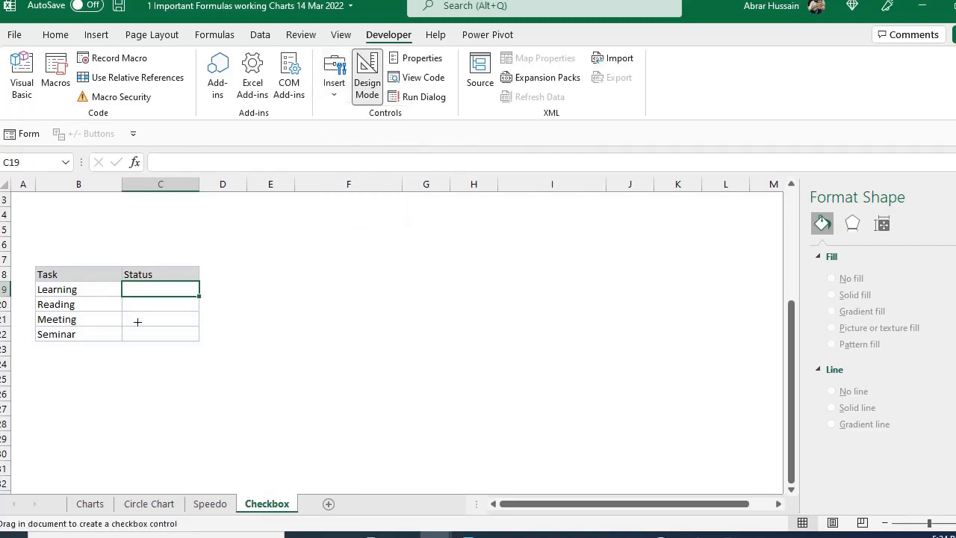
drag(125, 284, 192, 300)
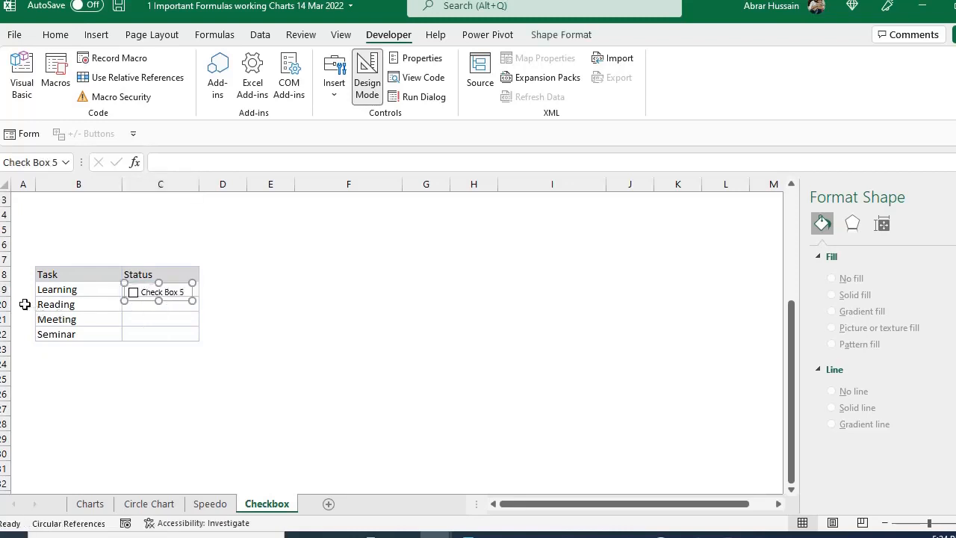
- Increase the height of rows 19 to 22 together so that each row fits the check box
drag(6, 289, 3, 338)
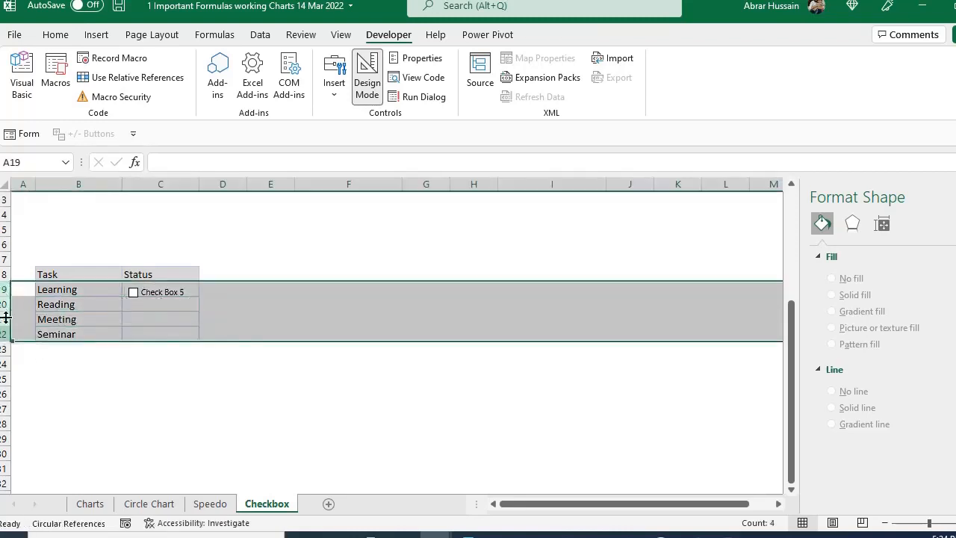
drag(4, 297, 2, 302)
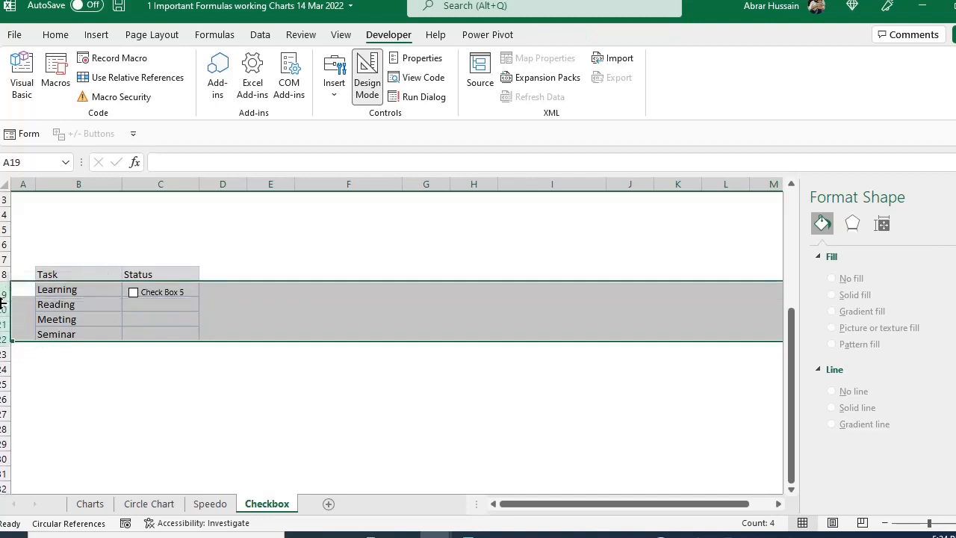
click(216, 297)
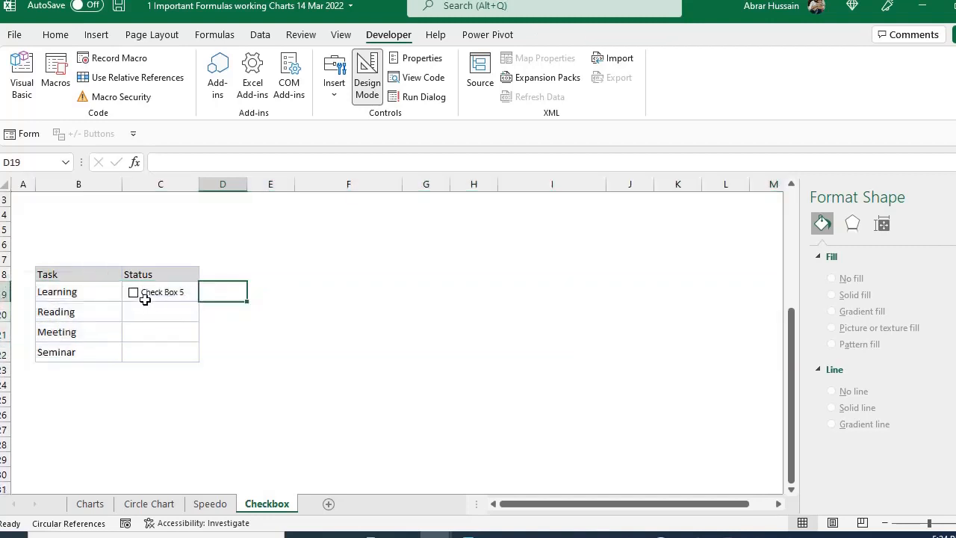
- Replace the caption of the check box in C19 with Done
click(146, 286)
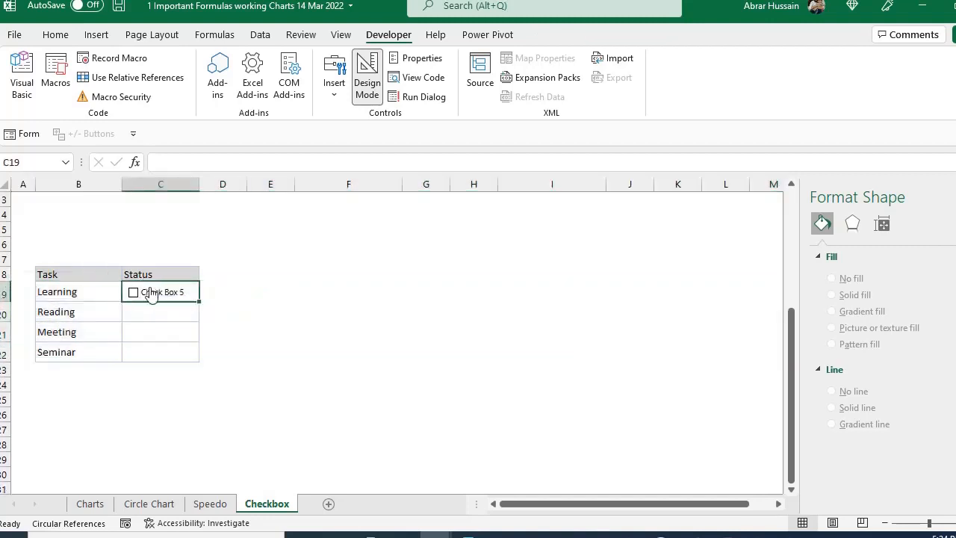
right_click(150, 292)
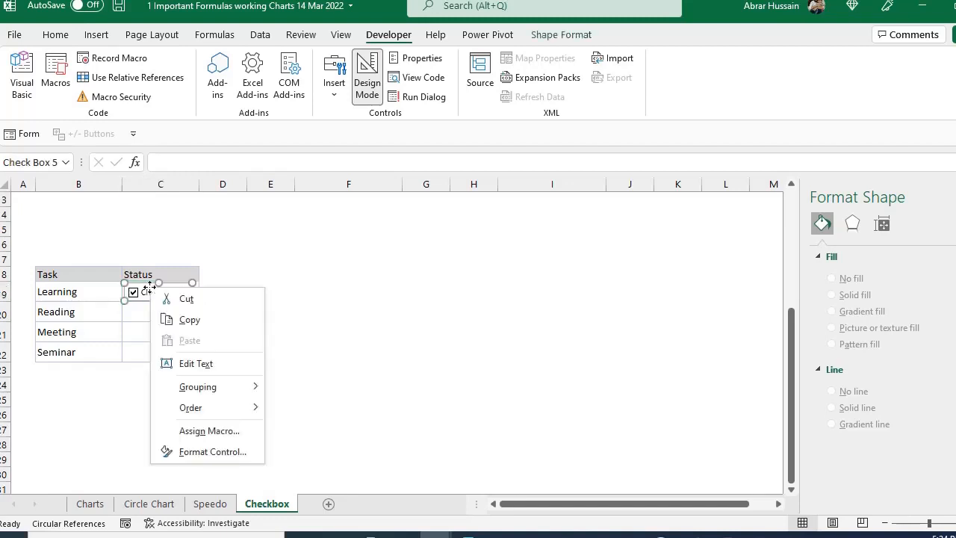
click(147, 289)
right_click(146, 289)
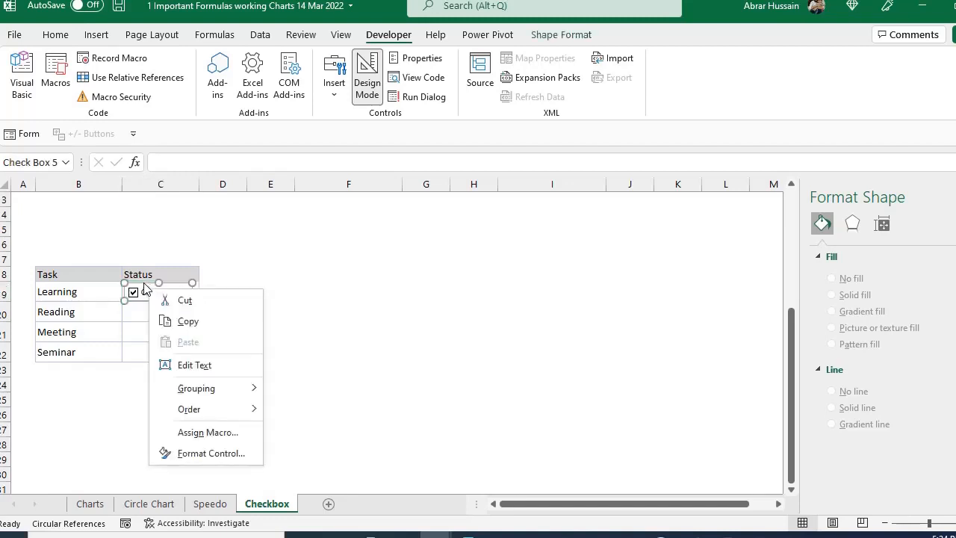
click(145, 288)
click(160, 292)
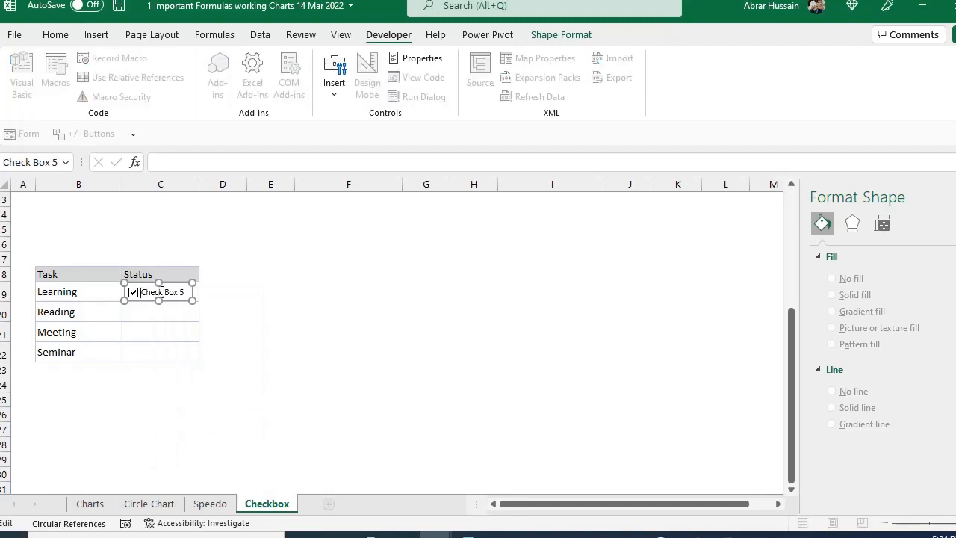
drag(146, 294, 171, 294)
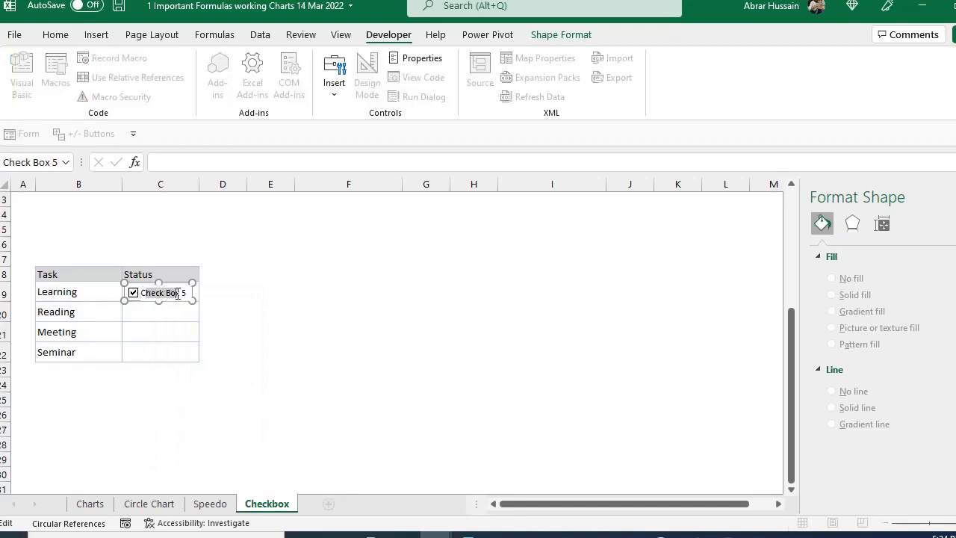
key(Left)
key(Left)
key(shift+Right)
key(shift+Right)
key(shift+Right)
key(shift+Right)
key(shift+Right)
key(shift+Right)
key(shift+Right)
key(shift+Right)
key(shift+Right)
key(shift+Right)
key(shift+Right)
text(D)
click(331, 307)
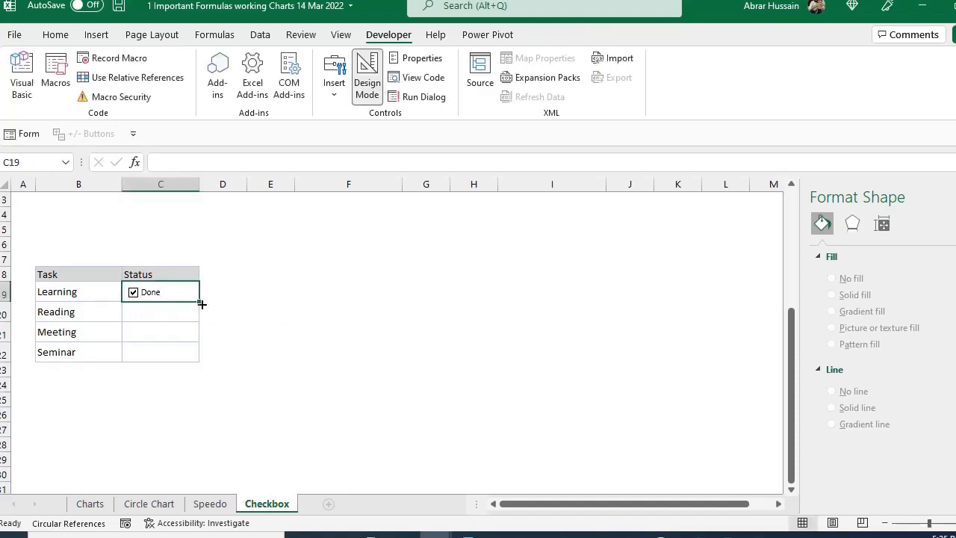
- Fill cell C19 with its Done check box down to C22, and leave all four check boxes unticked
drag(201, 304, 197, 359)
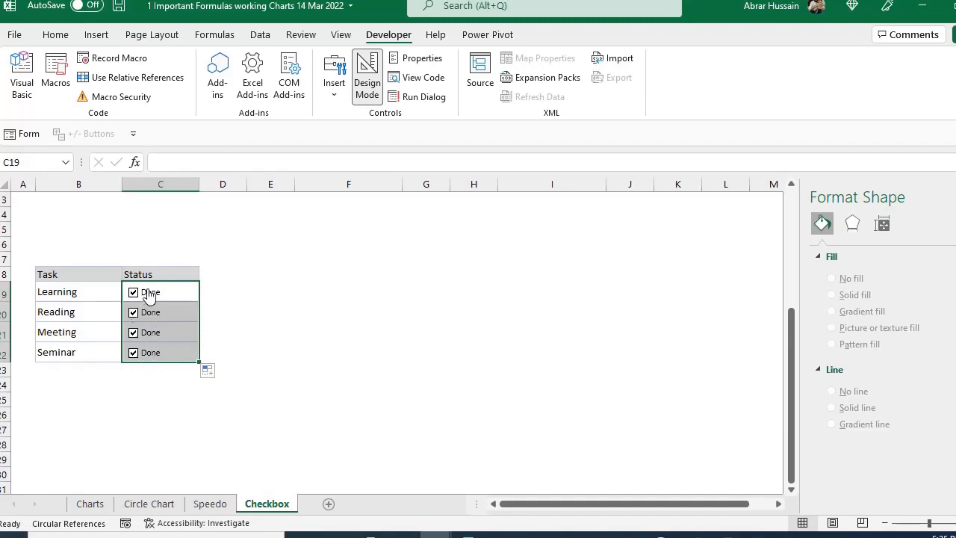
click(223, 311)
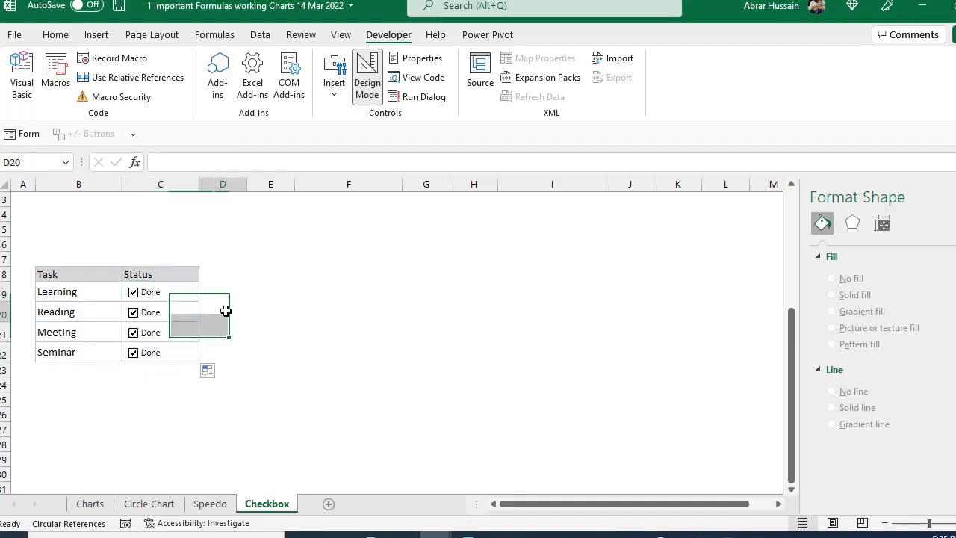
click(133, 292)
click(133, 313)
click(133, 333)
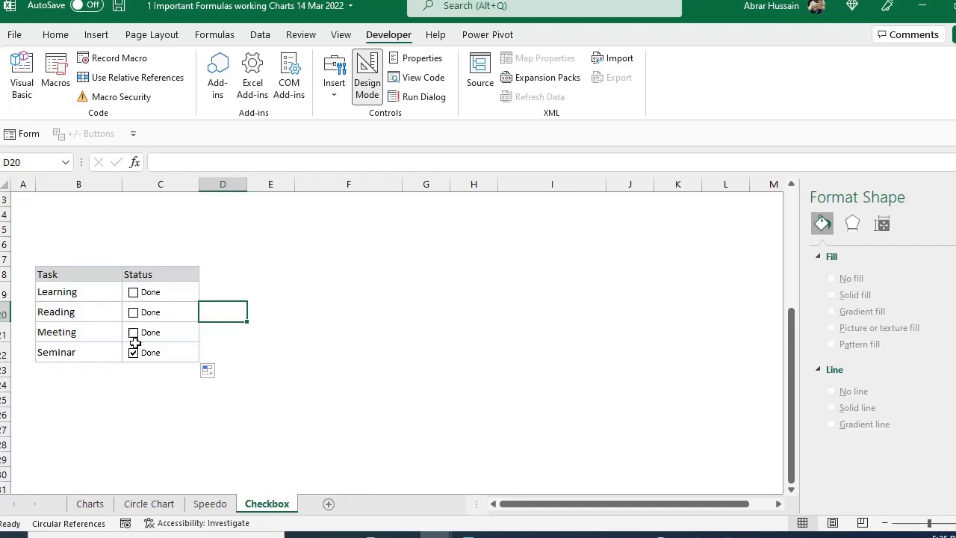
click(133, 352)
click(133, 292)
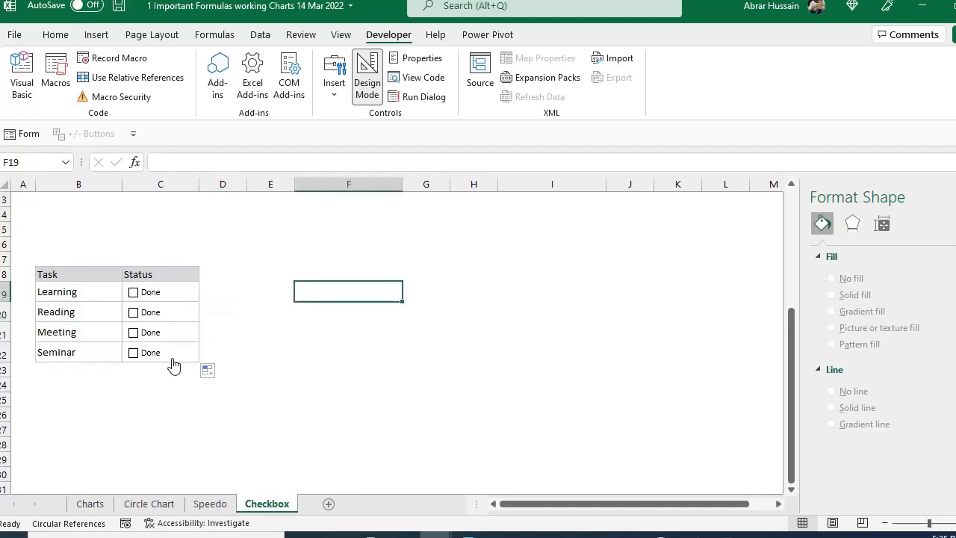
- Link the Learning check box to cell $D$19 in its control format settings
right_click(164, 294)
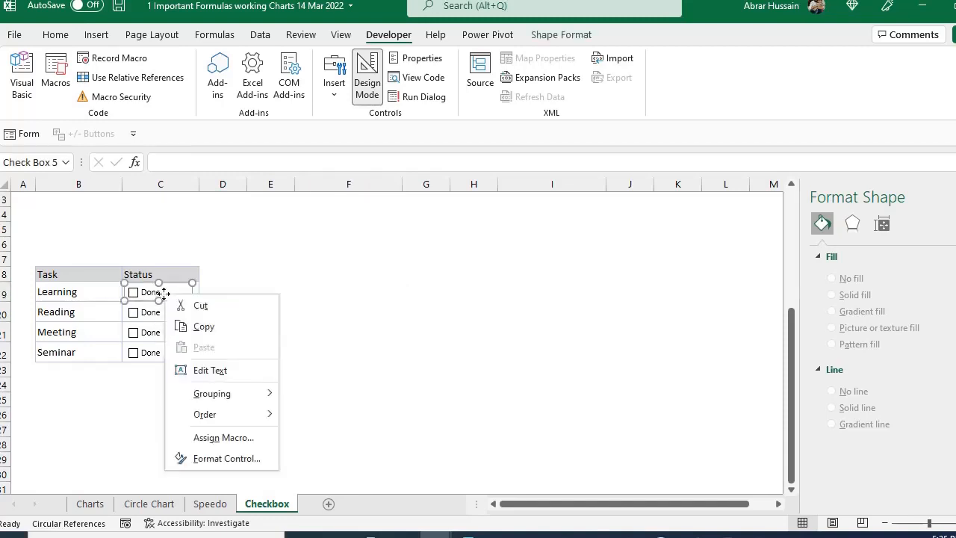
click(216, 460)
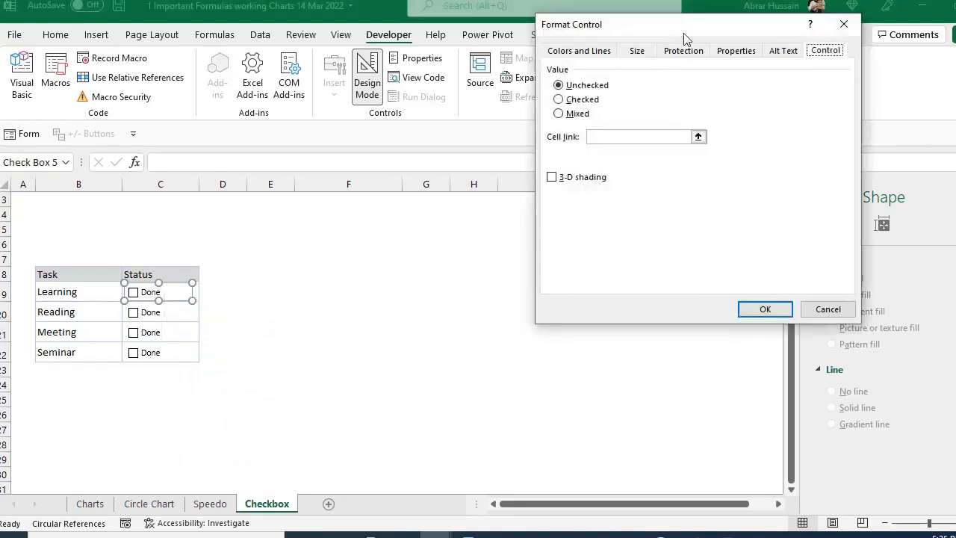
drag(684, 32, 533, 85)
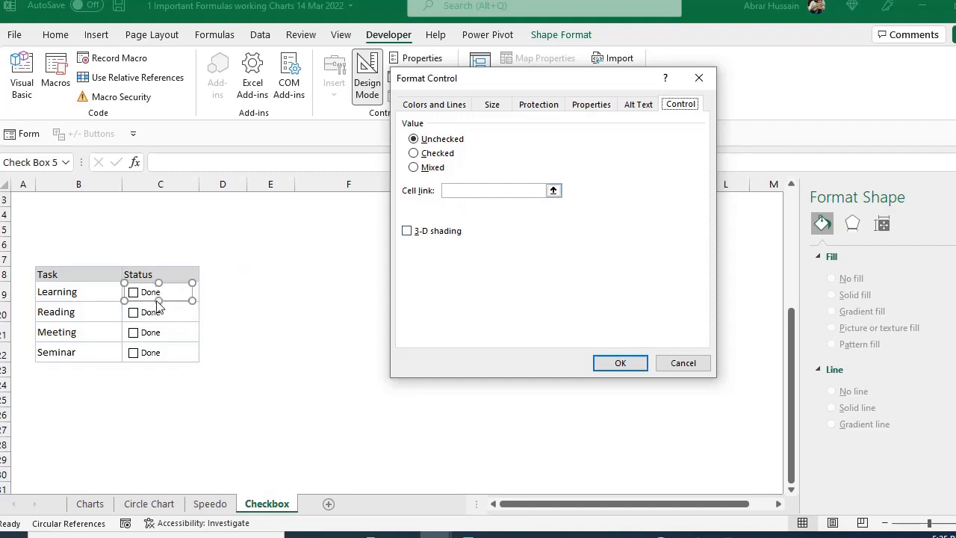
click(471, 190)
click(212, 290)
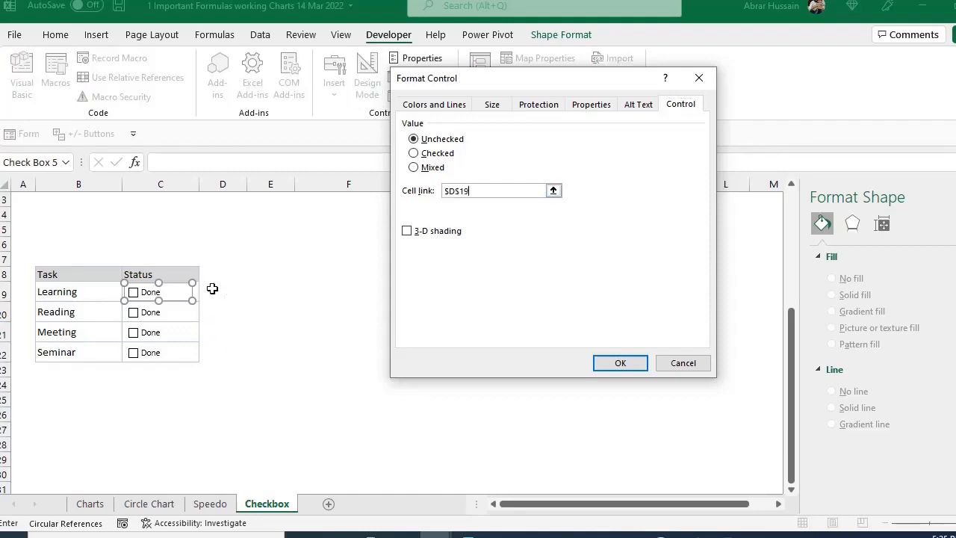
click(609, 363)
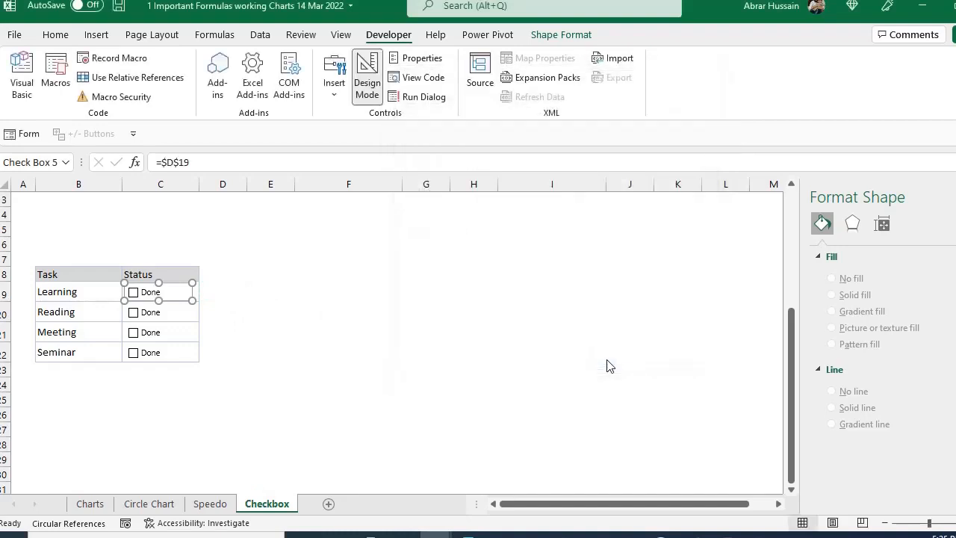
key(Escape)
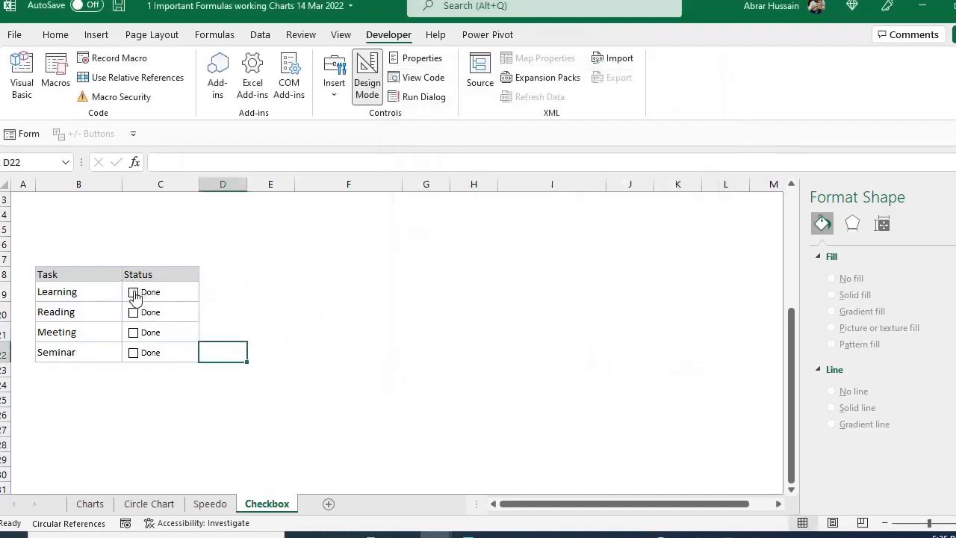
- Tick and untick the Learning check box to test the value in its linked cell D19
click(134, 293)
click(134, 292)
click(245, 295)
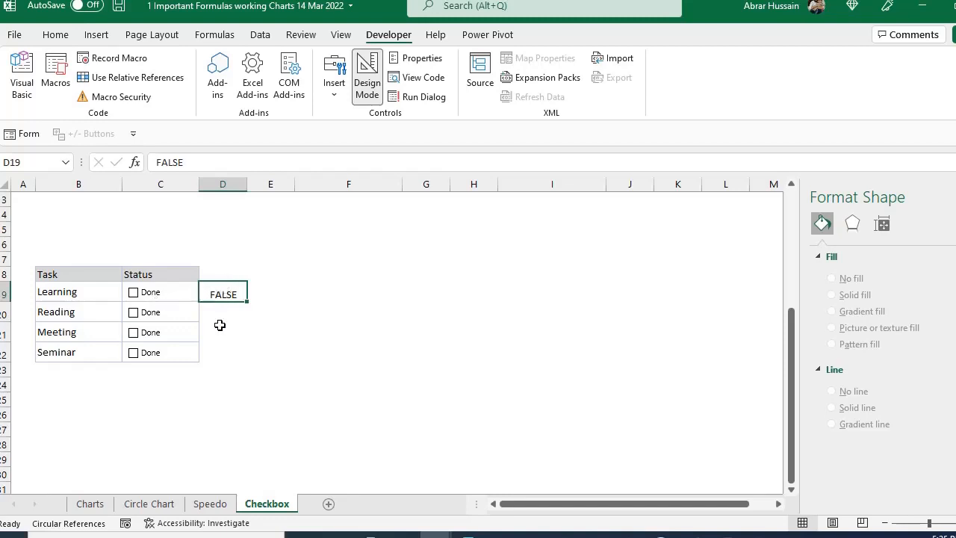
- Change the cell link of the Learning check box to $C$19
right_click(159, 300)
click(213, 464)
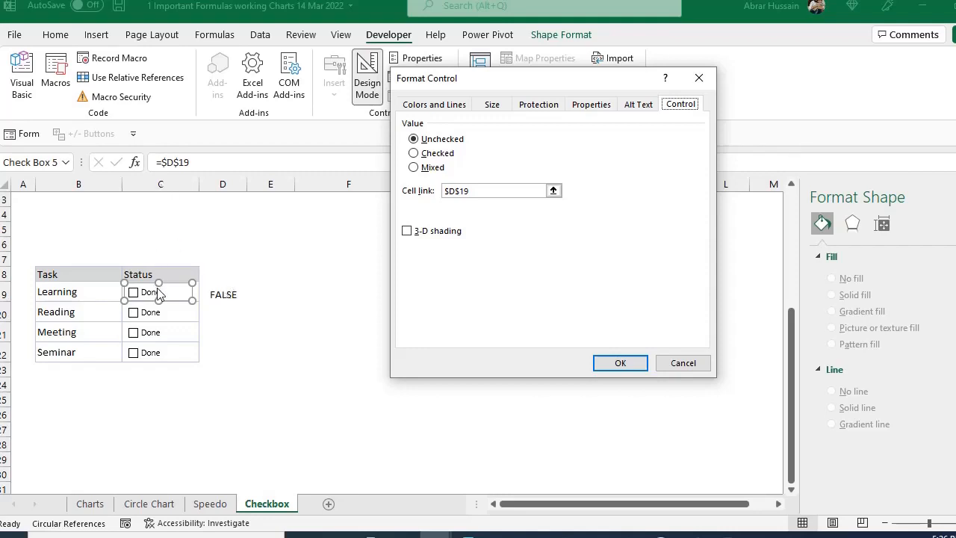
click(454, 190)
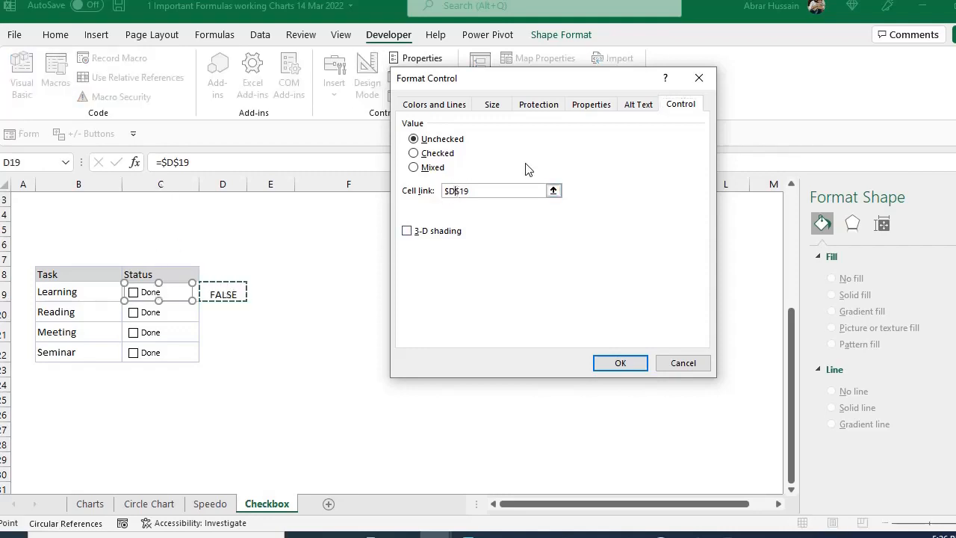
key(BackSpace)
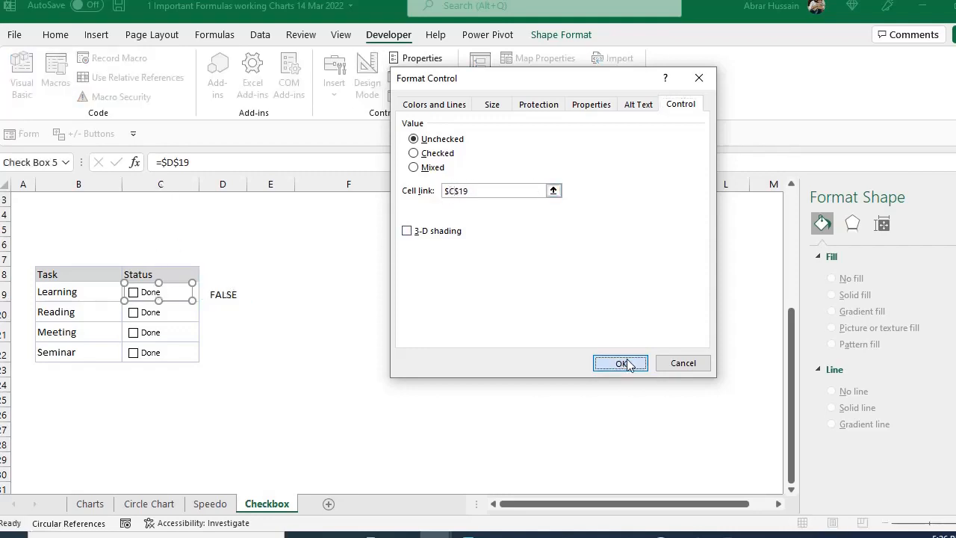
click(620, 363)
- Clear cell D19, and tick and untick the Learning check box to test its link to C19
click(232, 295)
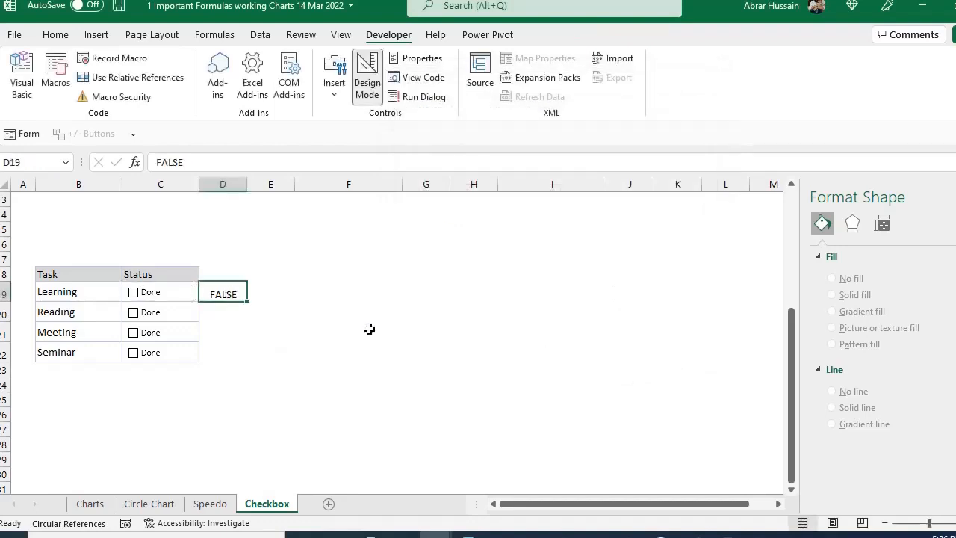
click(133, 292)
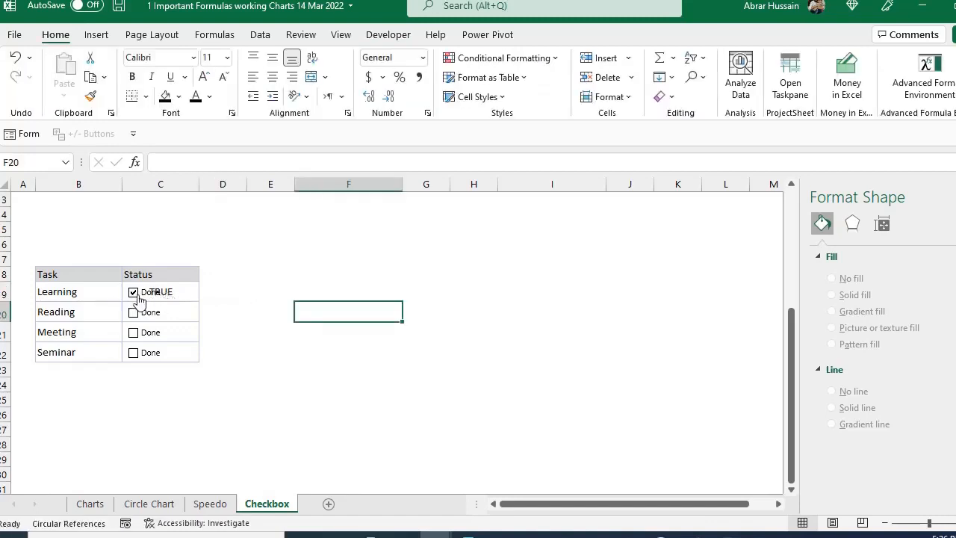
click(132, 293)
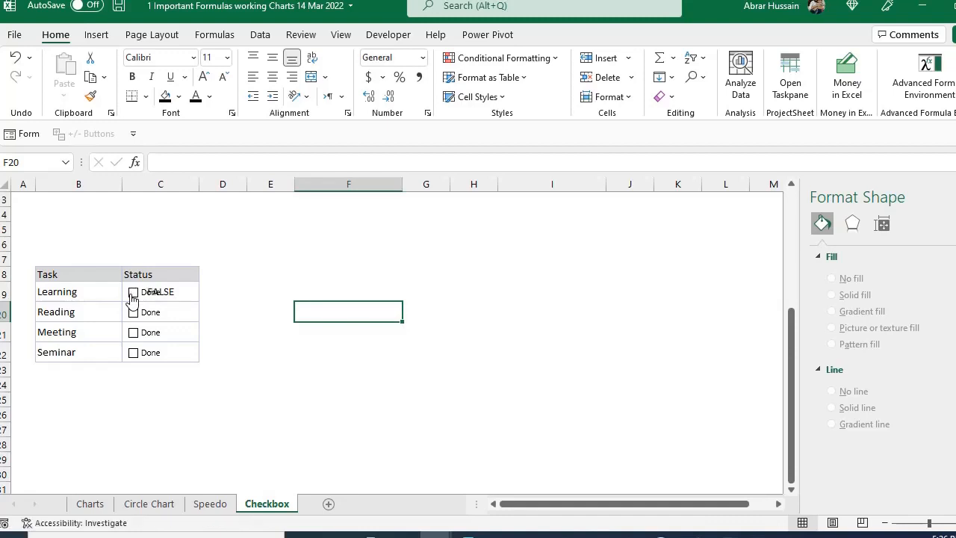
- Set the font colour of cell C19 to white to hide the linked value behind the check box
click(237, 290)
click(184, 296)
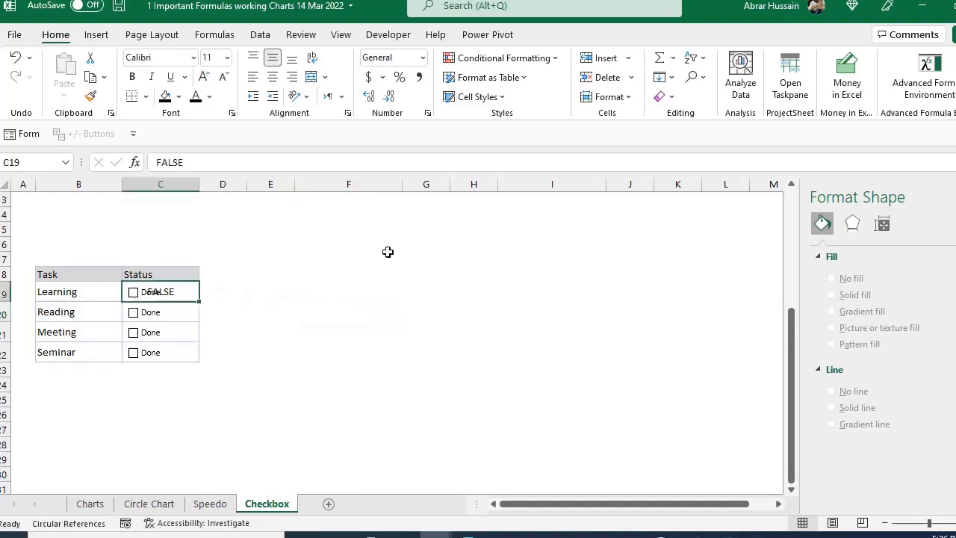
click(209, 96)
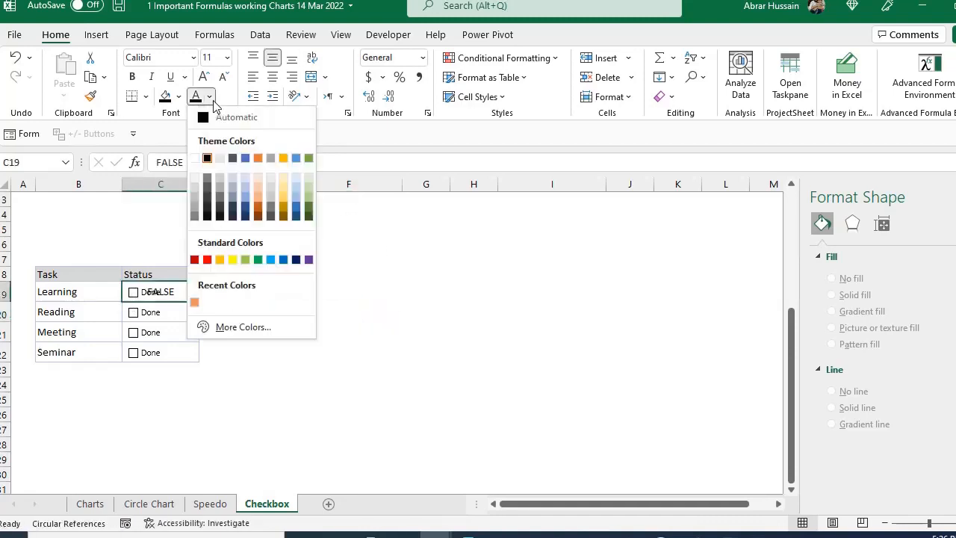
click(195, 158)
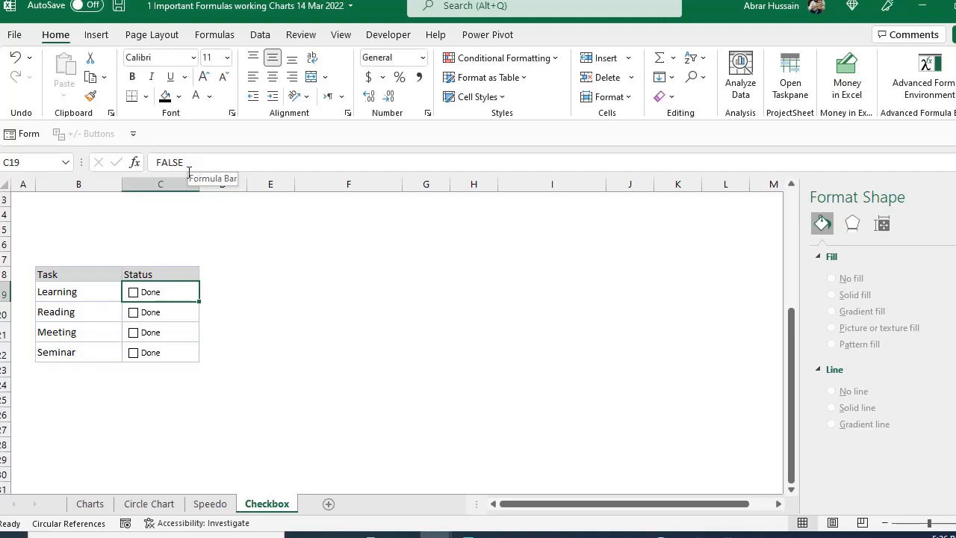
- Set the cell link of the Reading check box to $C$20
right_click(151, 314)
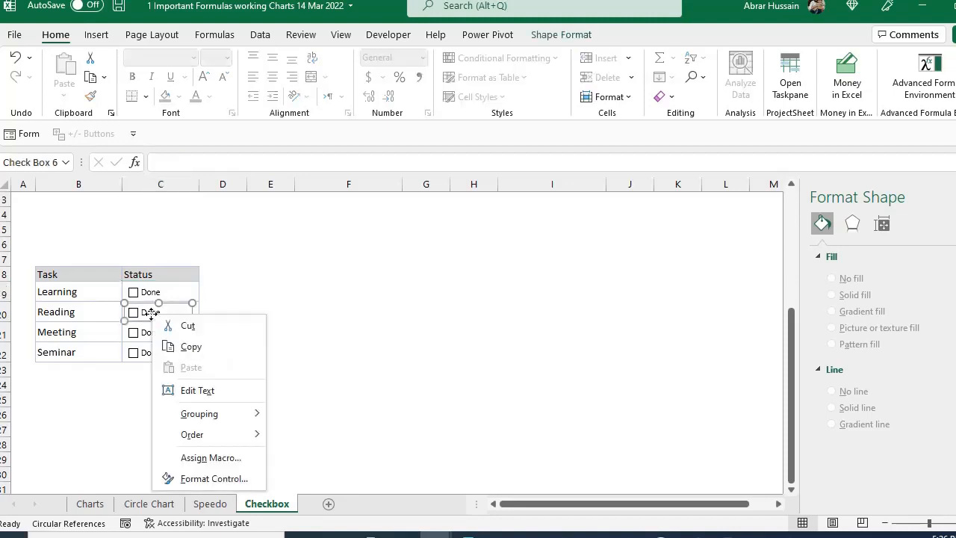
click(142, 333)
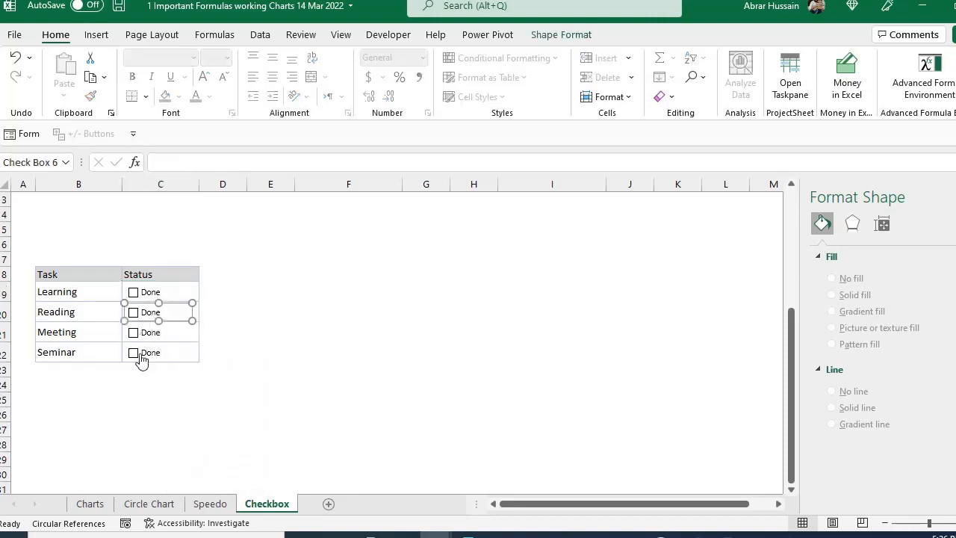
right_click(143, 305)
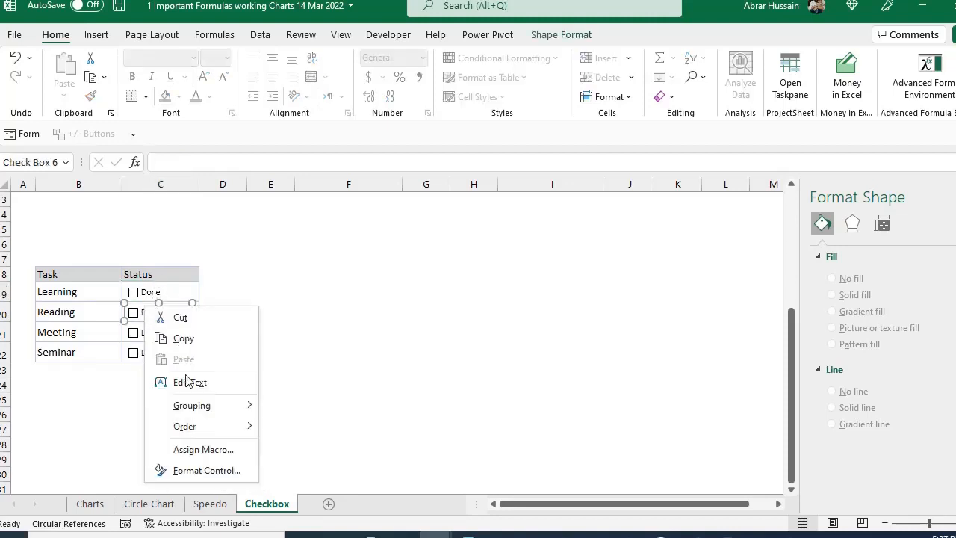
click(196, 472)
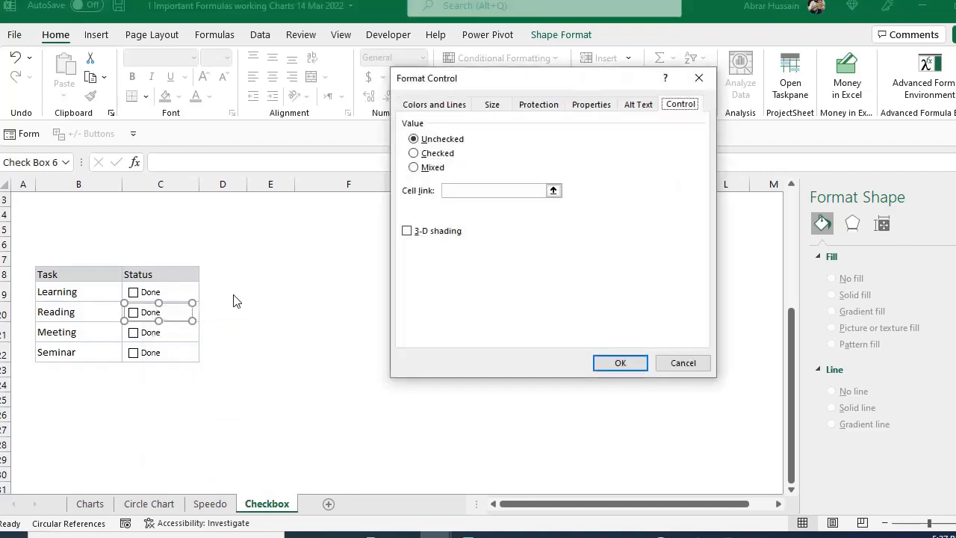
click(453, 190)
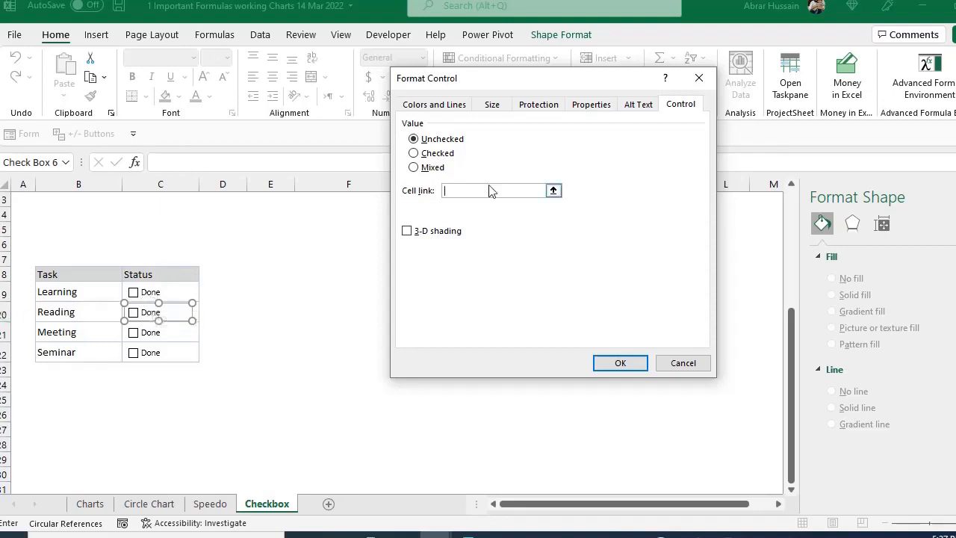
click(195, 311)
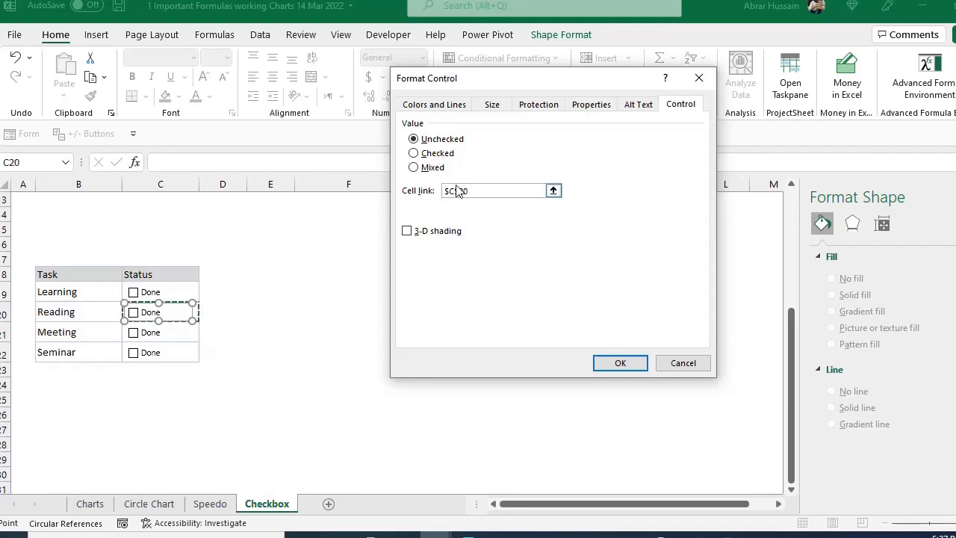
click(616, 364)
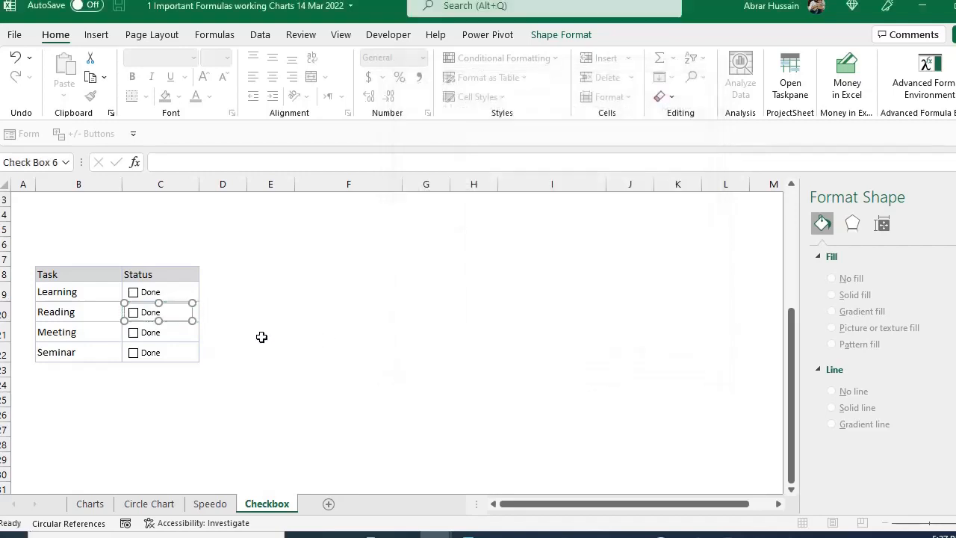
- Set the cell link of the Meeting check box to $C$21
right_click(174, 334)
click(237, 493)
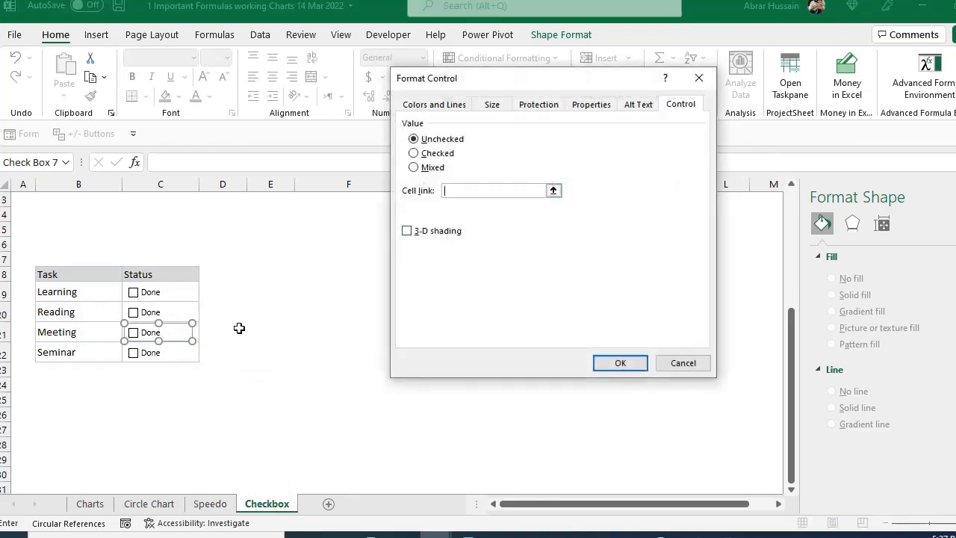
click(195, 337)
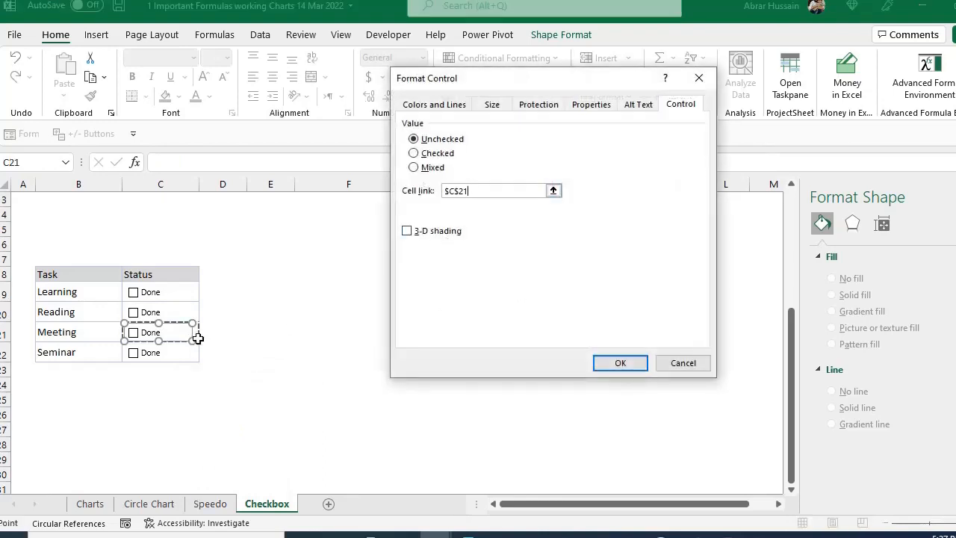
click(626, 364)
- Set the cell link of the Seminar check box to $C$22
right_click(153, 357)
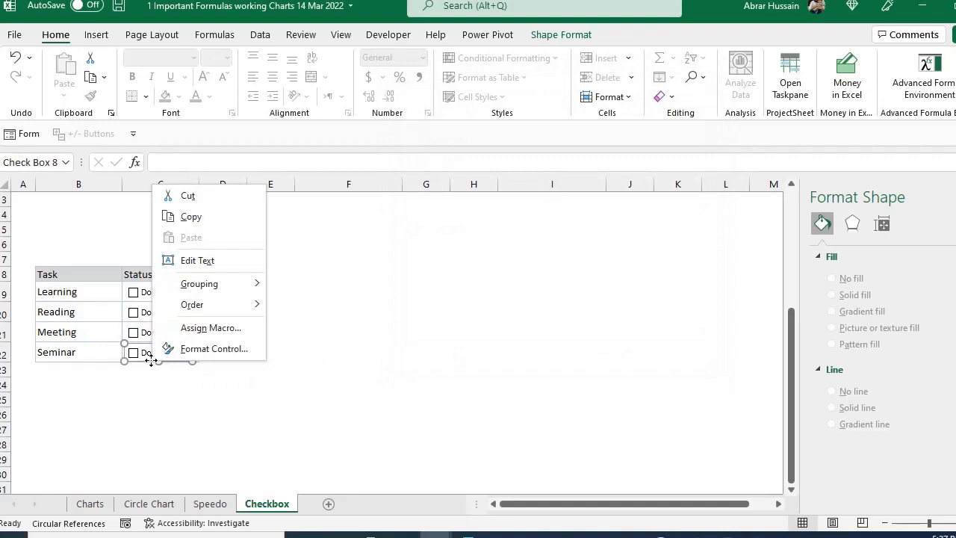
click(187, 349)
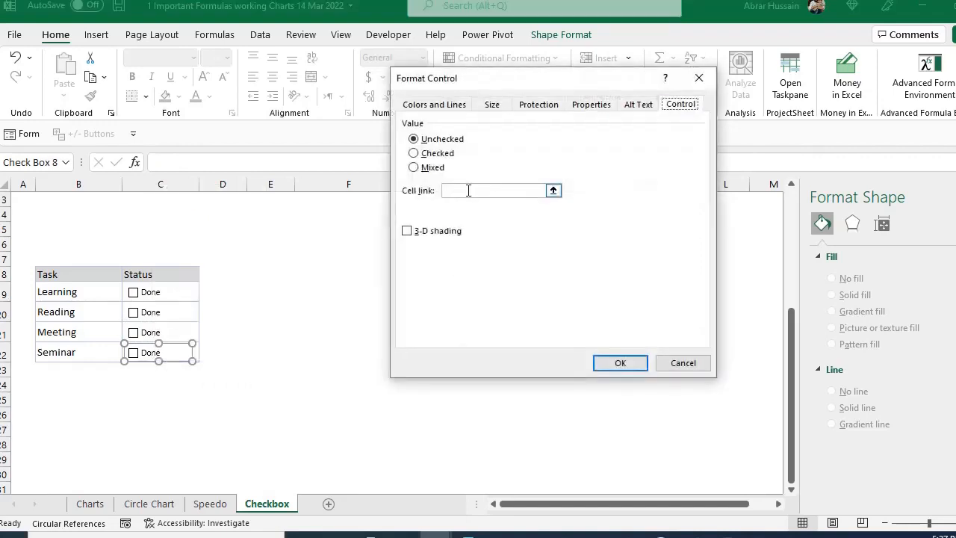
click(468, 191)
click(196, 353)
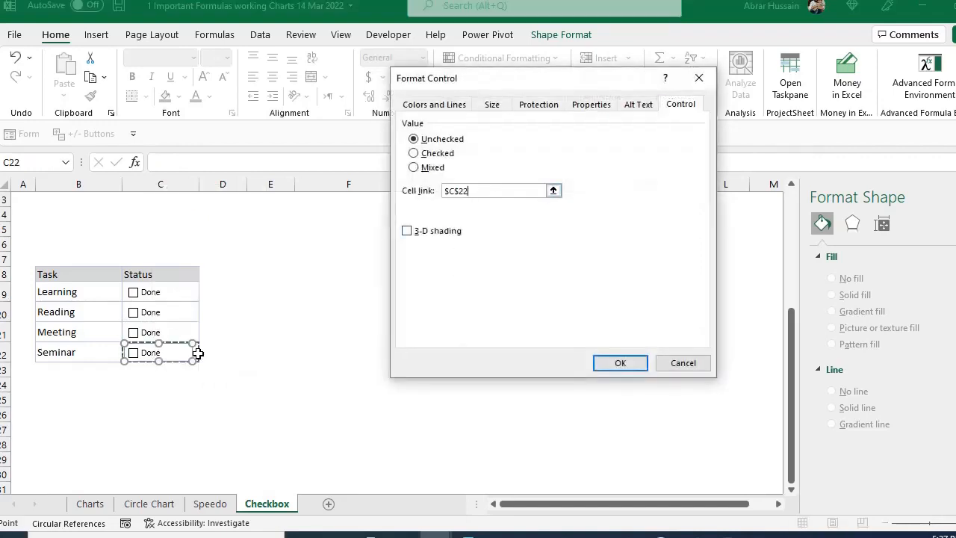
click(620, 362)
- Tick and untick the Reading check box to test its link to C20
click(358, 304)
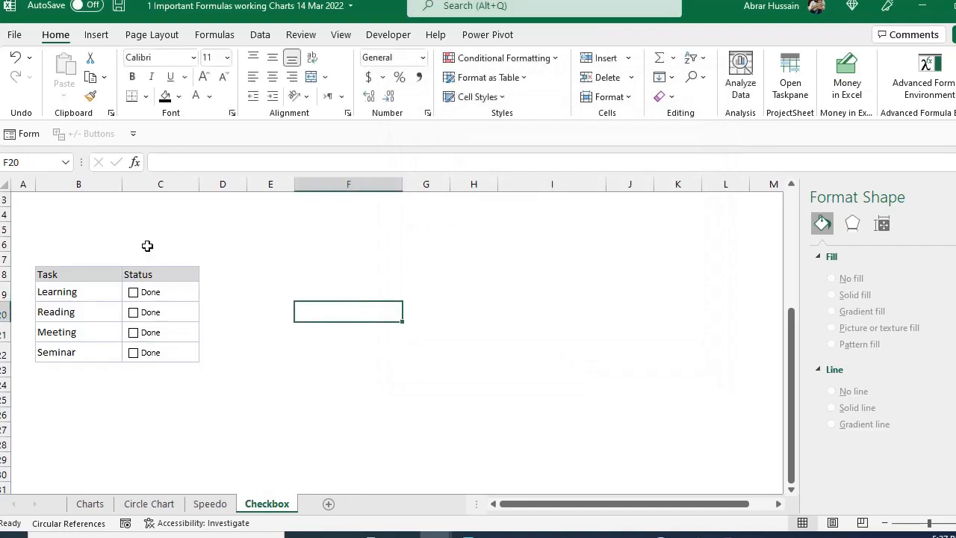
click(133, 313)
click(133, 312)
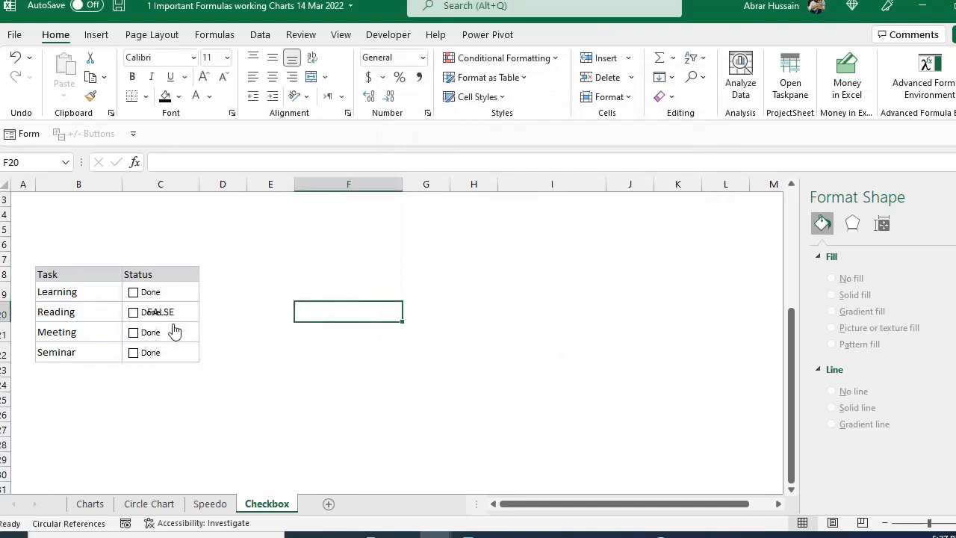
- Set the font colour of cells C20:C22 to white to hide the linked values behind the check boxes
key(Left)
key(Left)
key(Left)
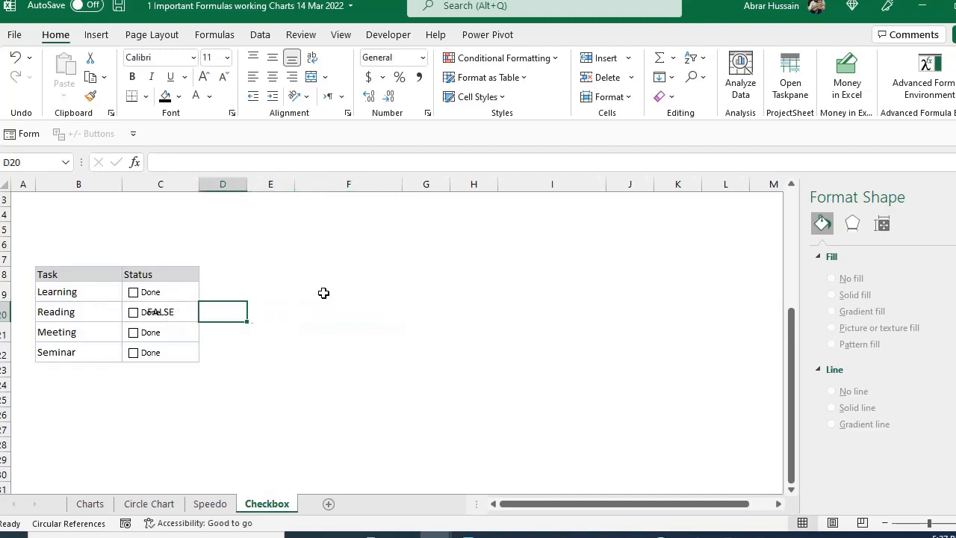
key(shift+Down)
key(shift+Down)
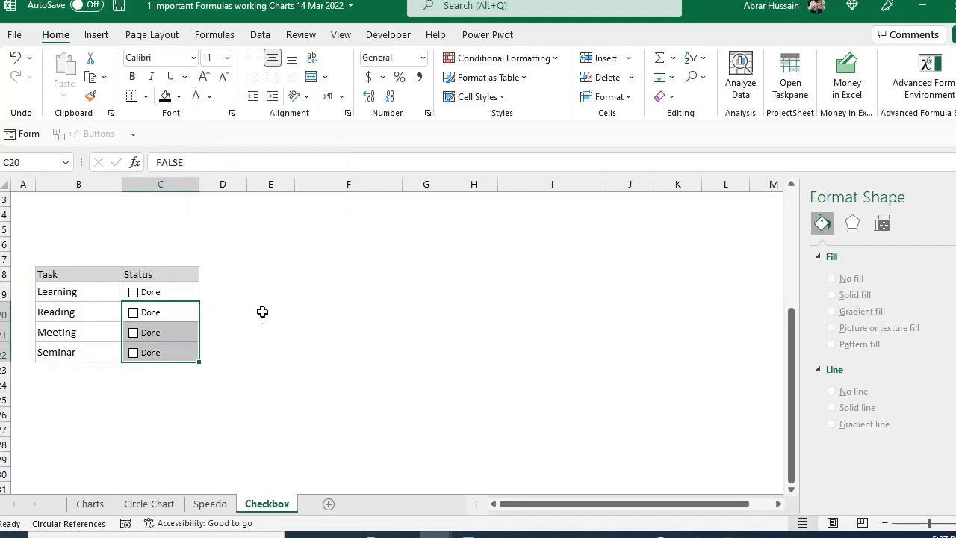
click(268, 331)
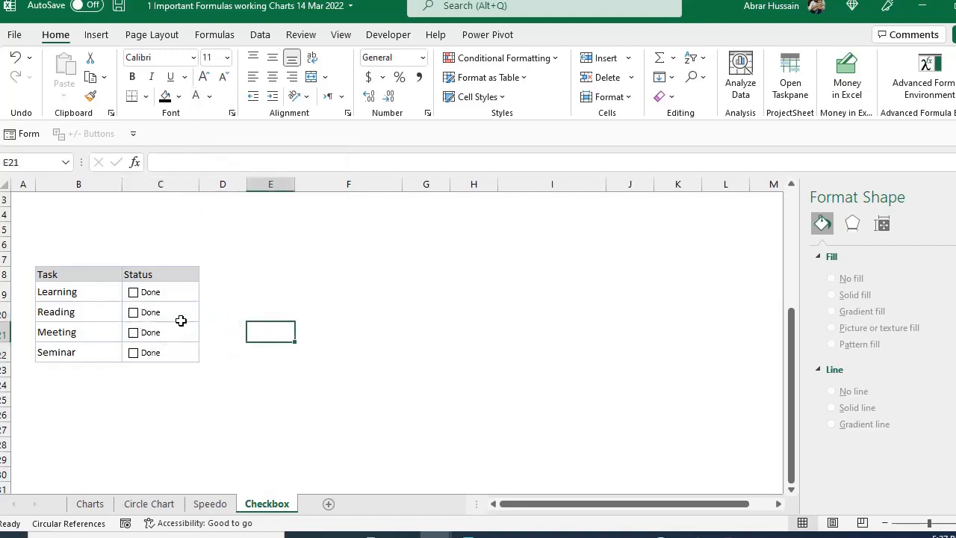
- Tick and untick the Learning, Reading and Meeting check boxes to check that their linked values stay hidden
click(133, 292)
click(133, 312)
click(133, 333)
click(133, 333)
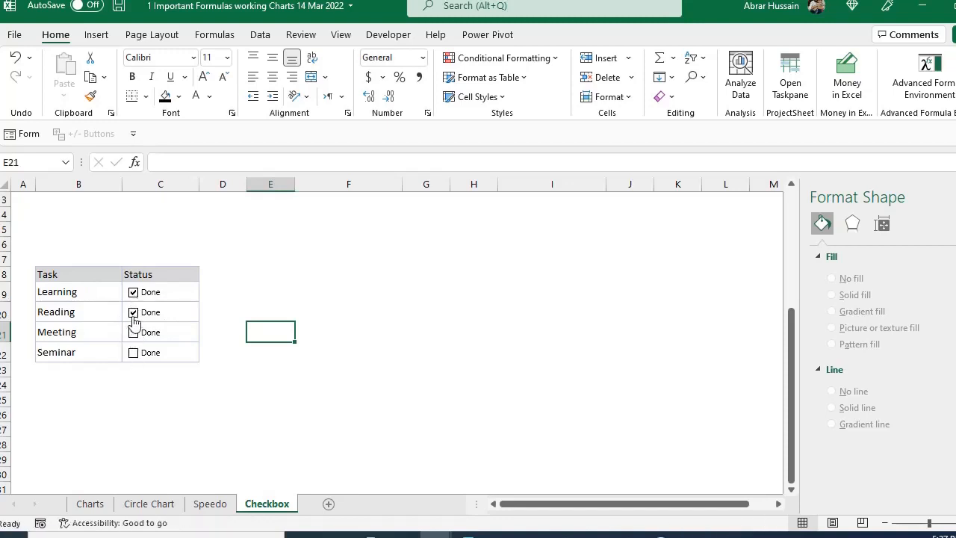
click(132, 313)
click(133, 292)
click(133, 292)
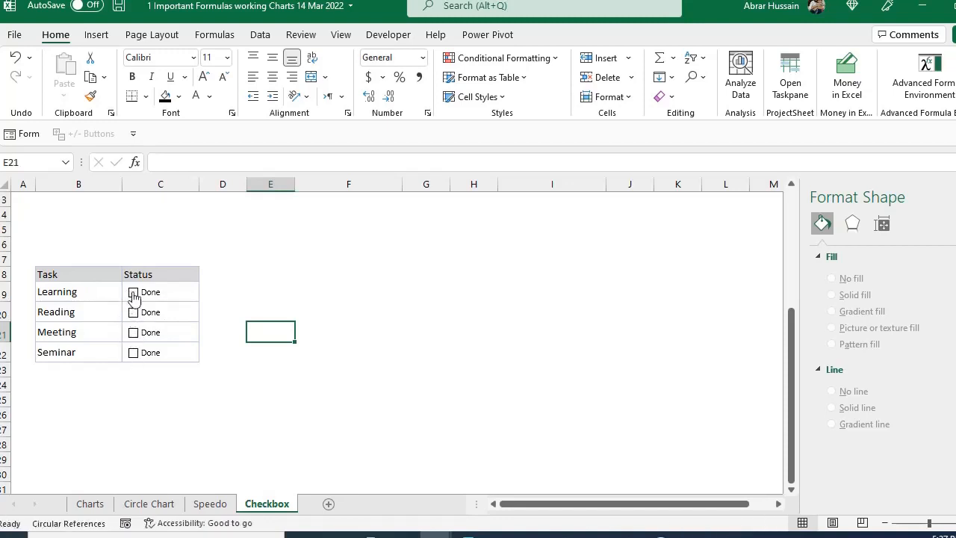
click(68, 293)
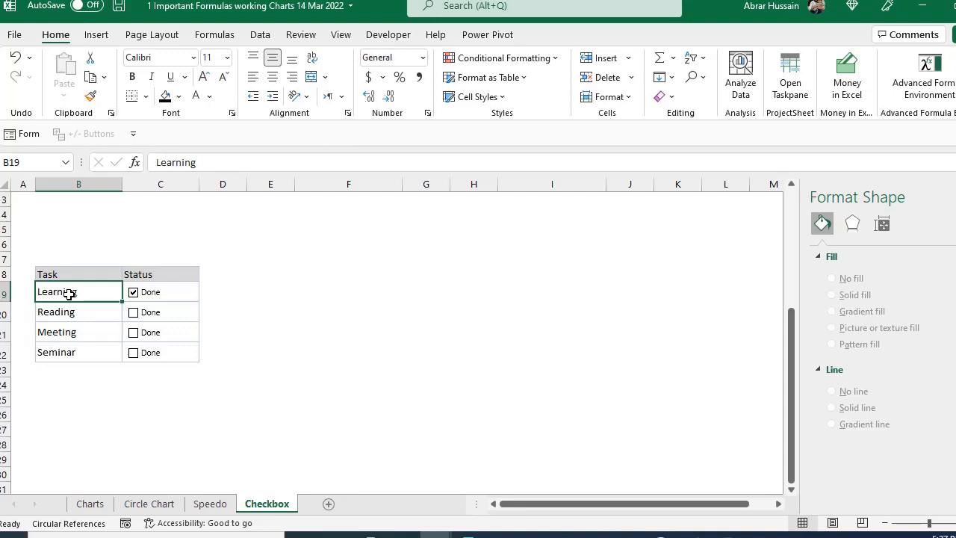
click(134, 293)
- Start a formula-based conditional formatting rule for the task names in B19:B22 with the formula =$C19
drag(56, 294, 45, 345)
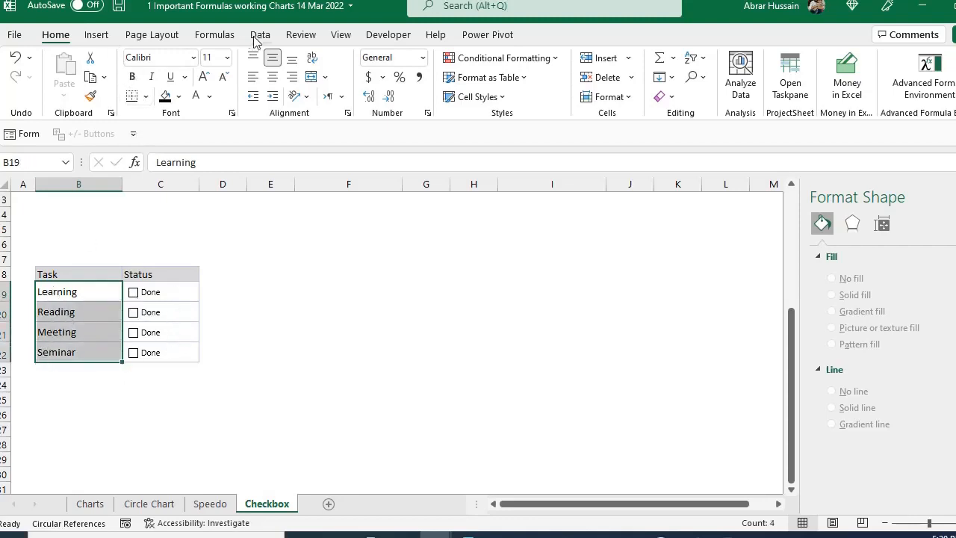
click(502, 58)
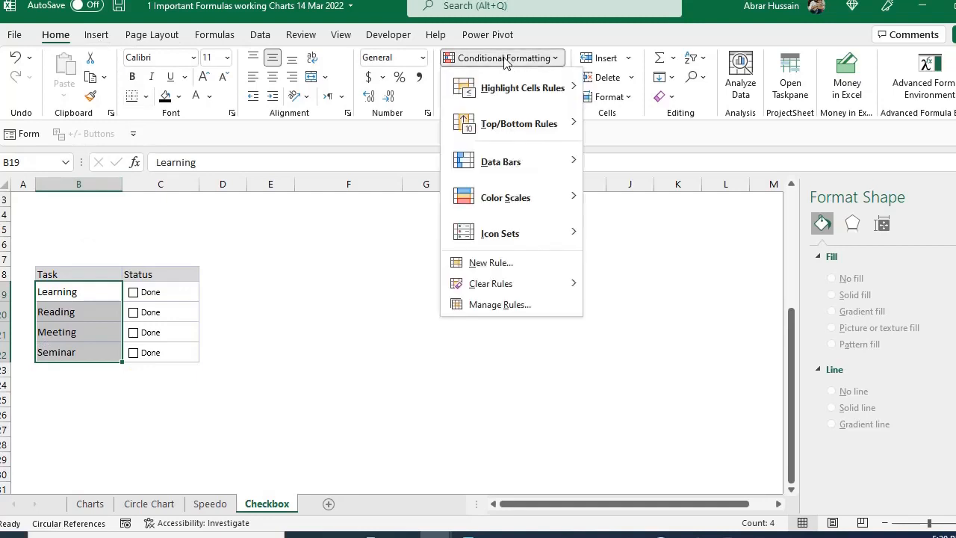
click(491, 263)
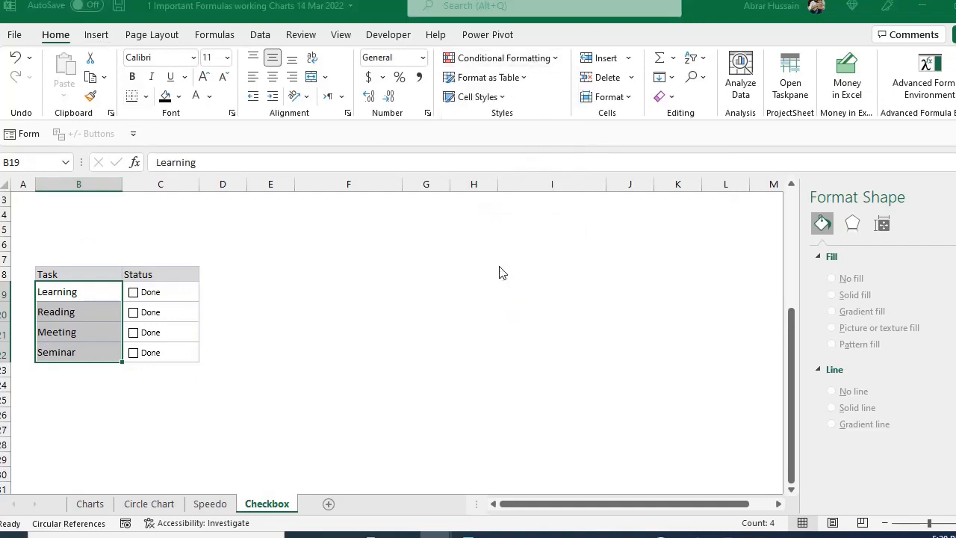
click(401, 216)
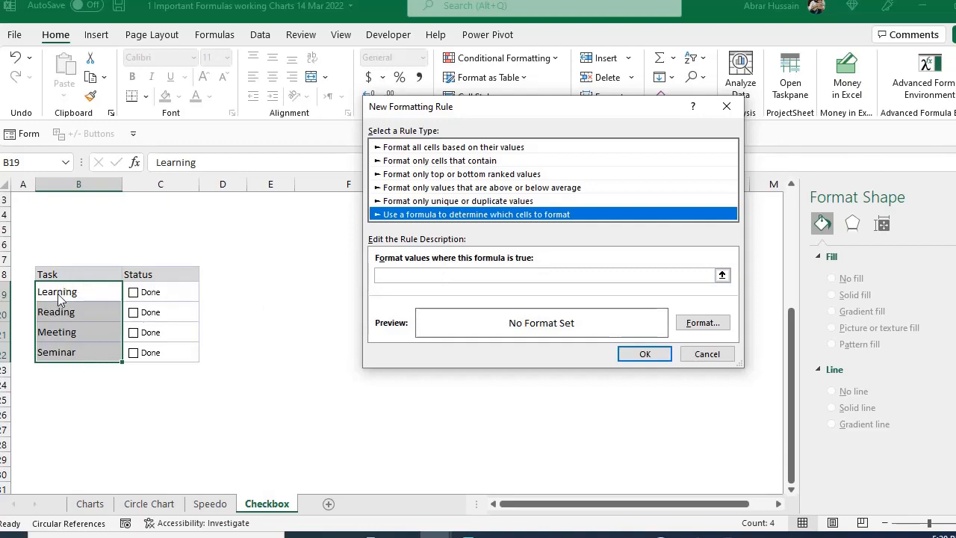
click(425, 275)
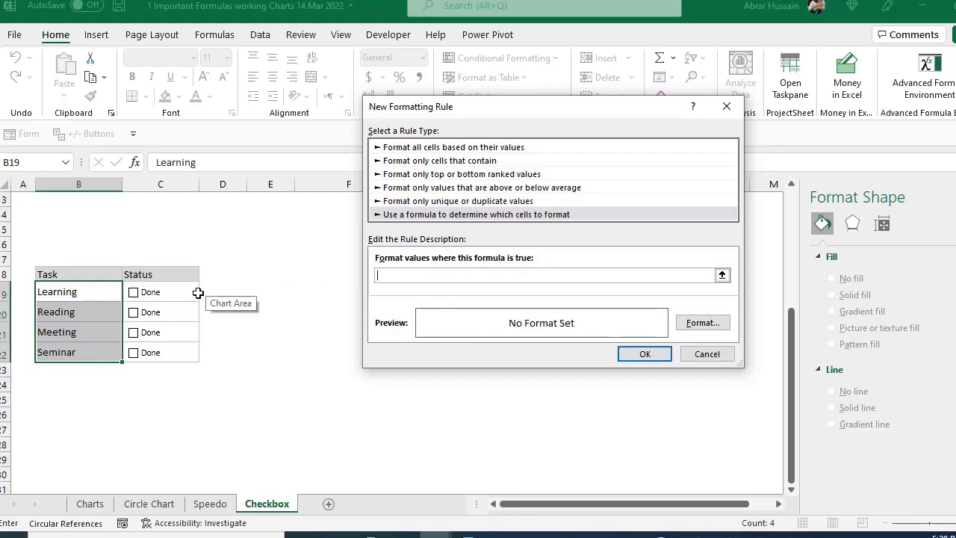
click(198, 292)
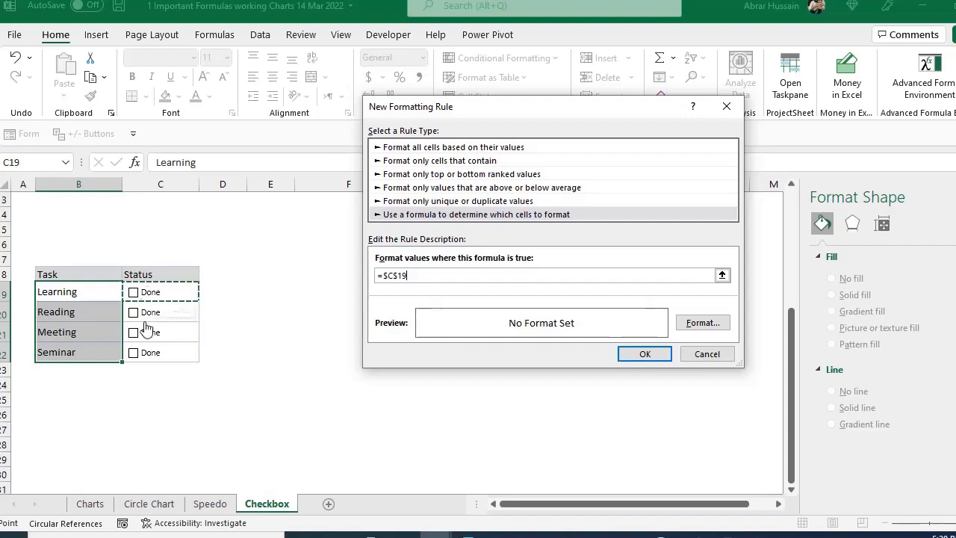
click(396, 276)
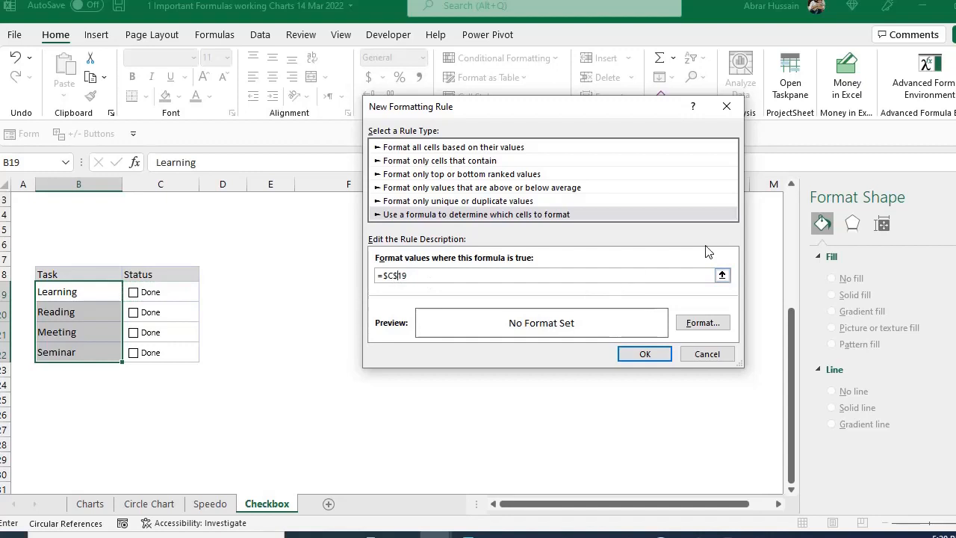
key(BackSpace)
click(393, 276)
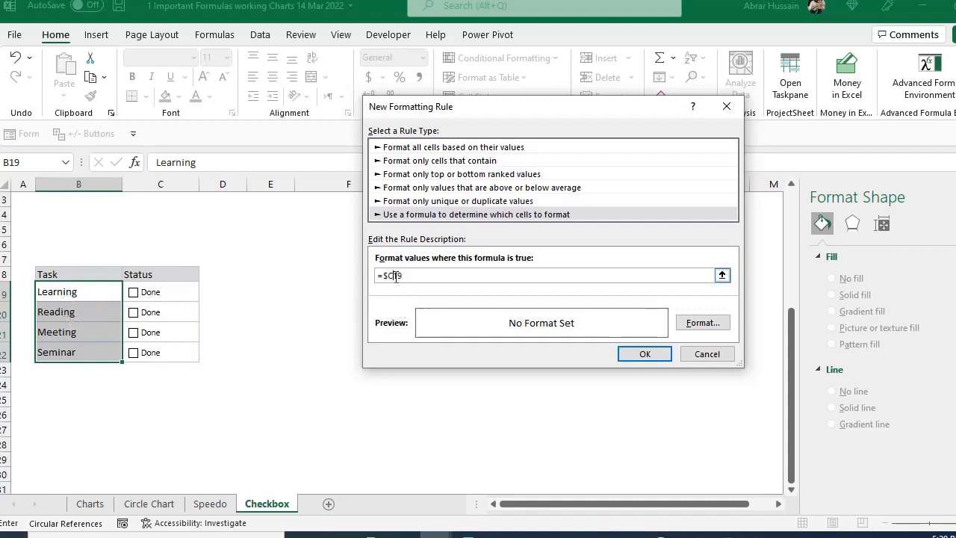
- Give the new rule a strikethrough font format and apply it to the task names
click(695, 326)
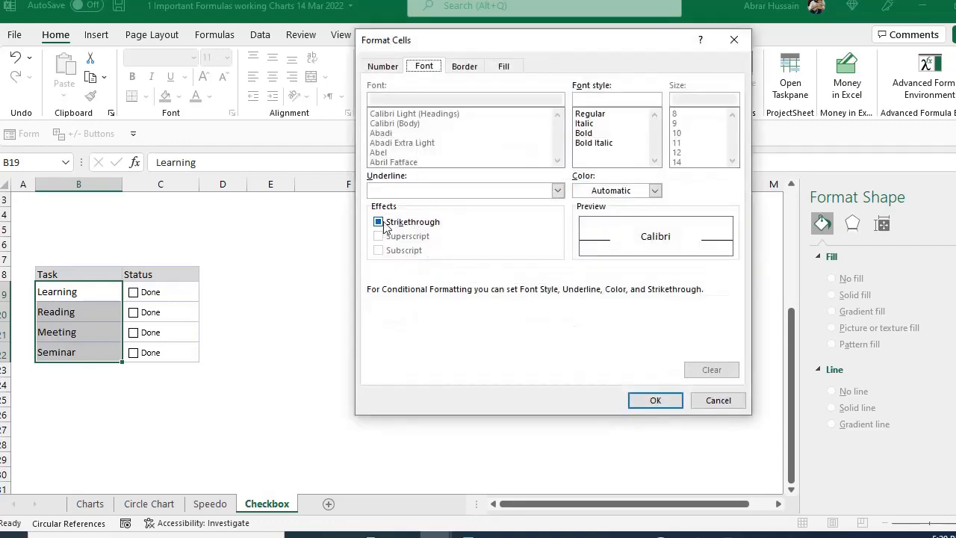
click(379, 223)
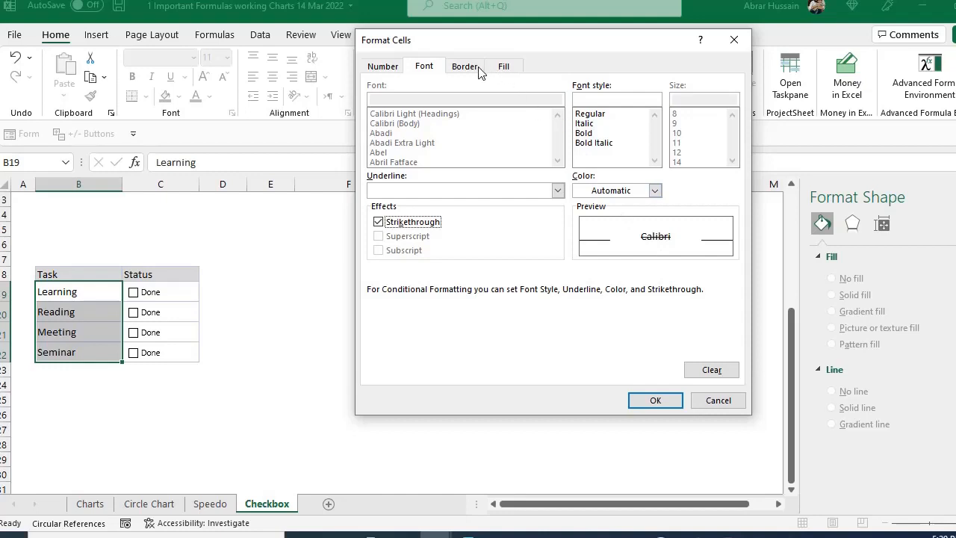
click(505, 66)
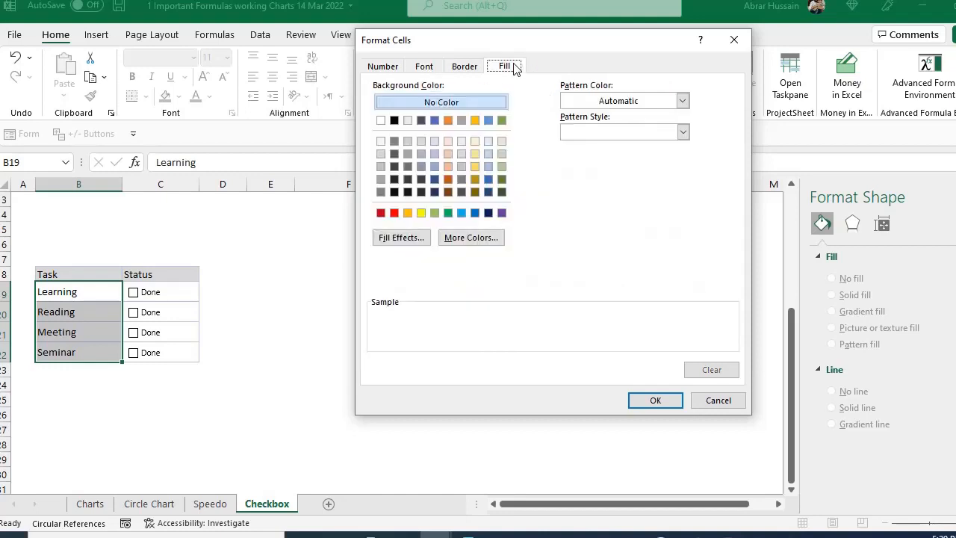
click(464, 68)
click(424, 68)
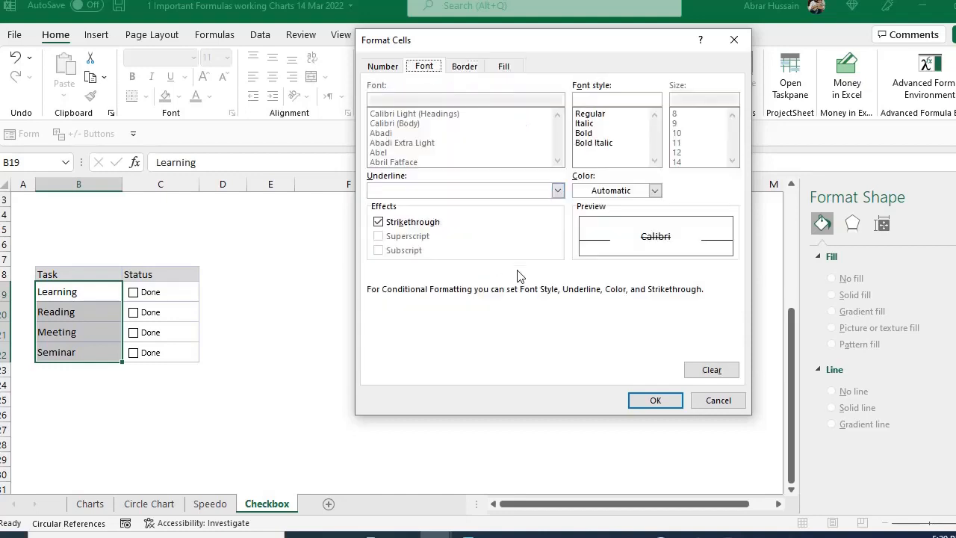
click(650, 402)
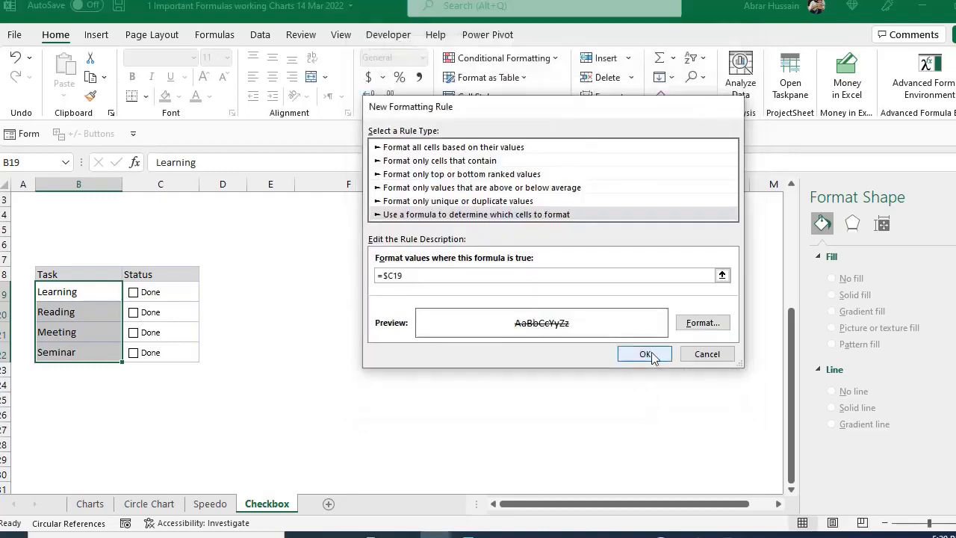
click(644, 354)
- Tick the Learning, Reading and Meeting check boxes to test the strikethrough rule
click(222, 332)
click(134, 293)
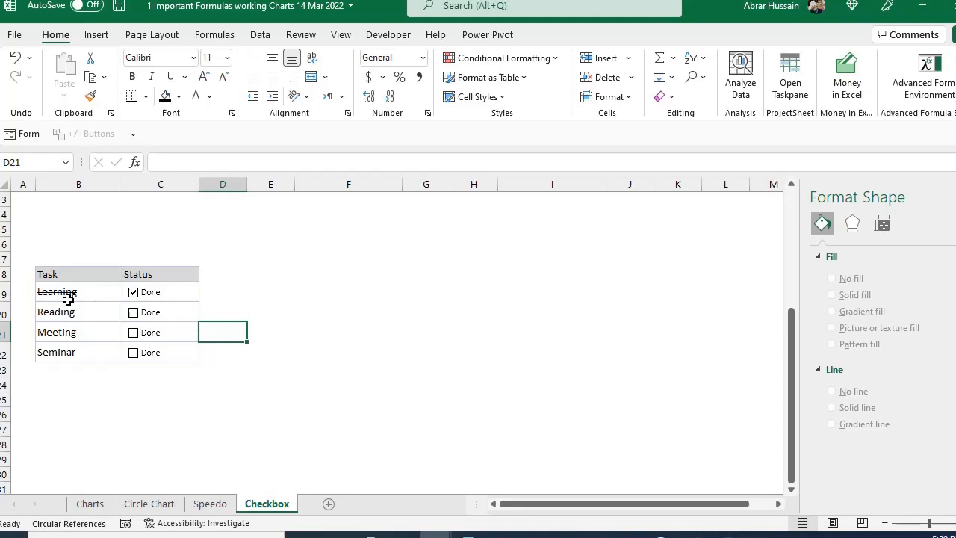
click(133, 314)
click(132, 333)
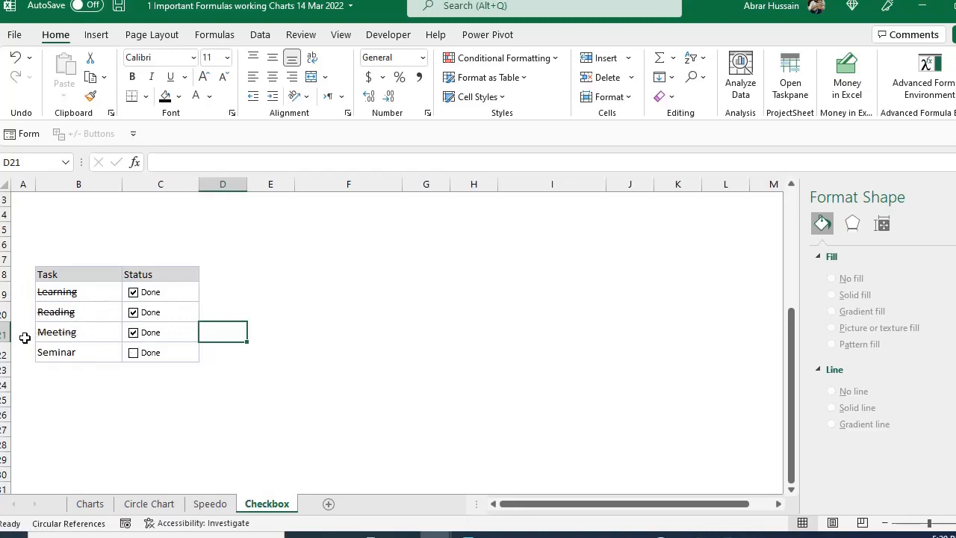
- Tick the Seminar check box to test its strikethrough, and clear all four task check boxes
click(133, 354)
click(134, 354)
click(133, 332)
click(133, 312)
click(134, 292)
- Copy the Remaining Tasks header from the original list into cell F18 beside the new task table
click(286, 275)
scroll(341, 290, up, 4)
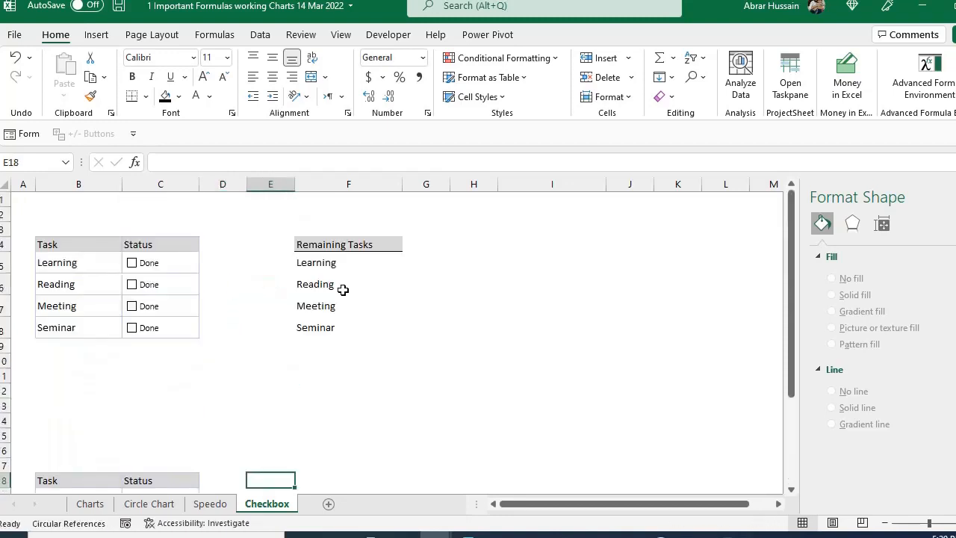
click(330, 251)
key(ctrl+c)
scroll(299, 337, down, 4)
click(291, 277)
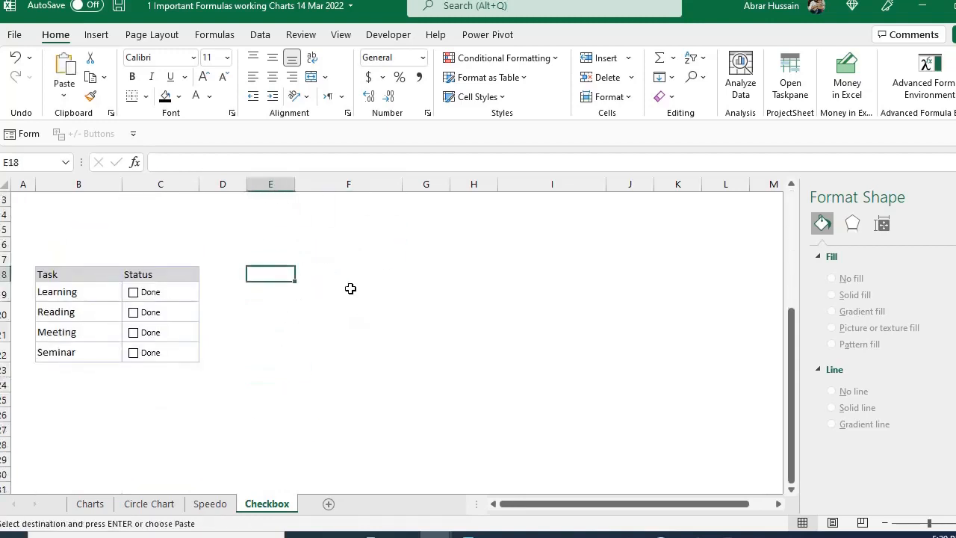
click(340, 260)
click(319, 273)
key(ctrl+v)
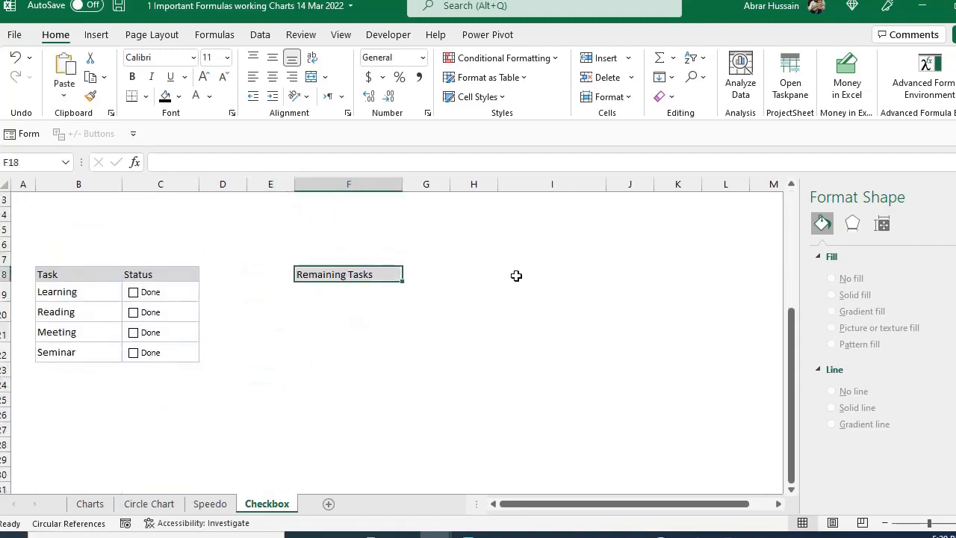
- Enter =FILTER(B19:B22,C19:C22=FALSE) in F19 to list the unfinished tasks
click(337, 292)
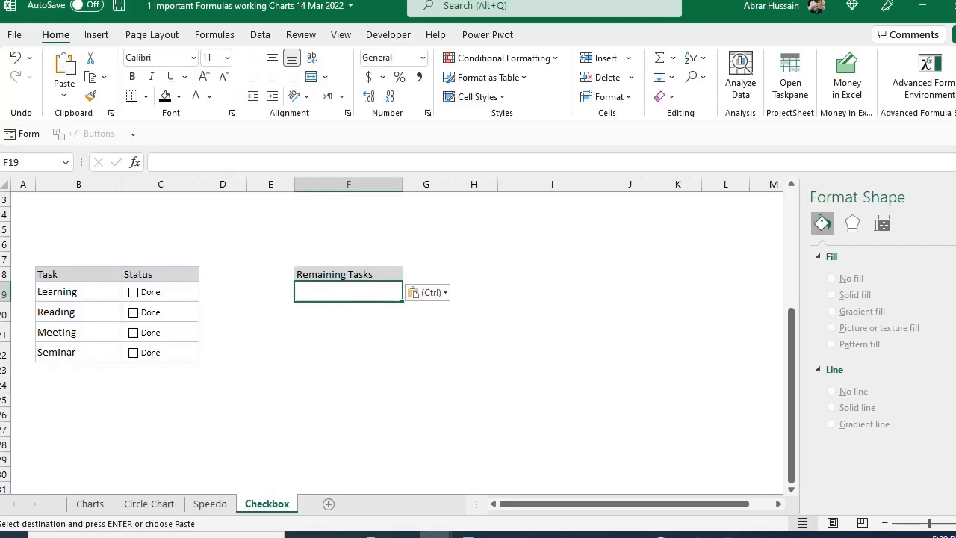
text(=)
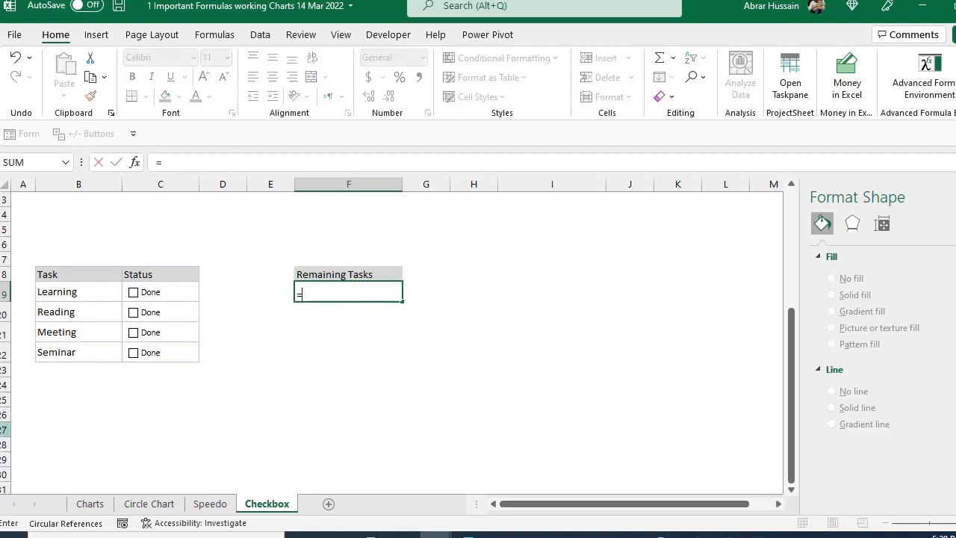
text(Filter()
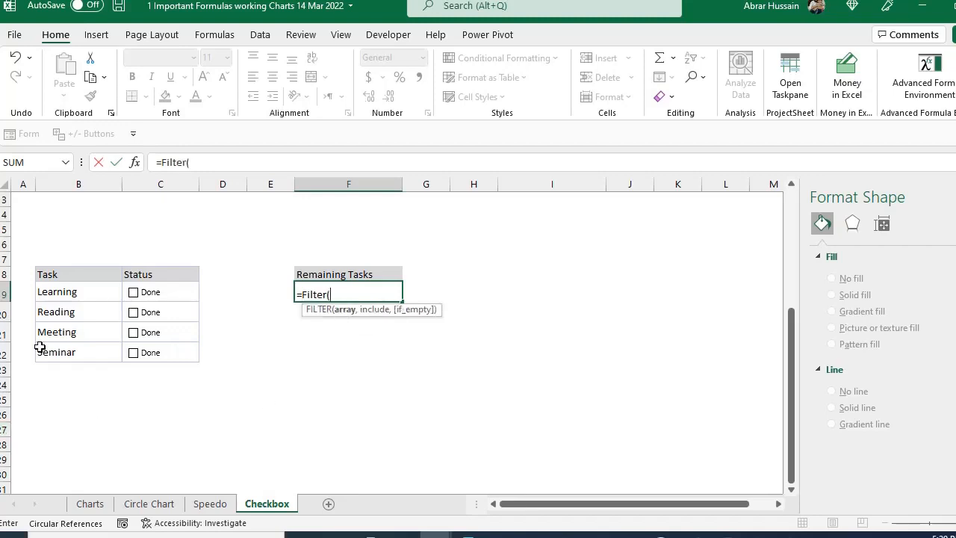
drag(65, 296, 70, 349)
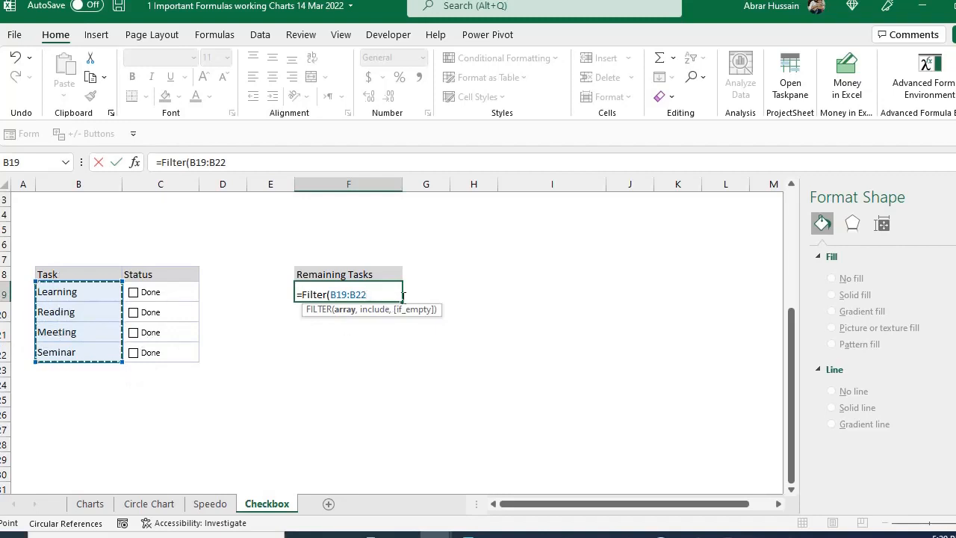
text(,)
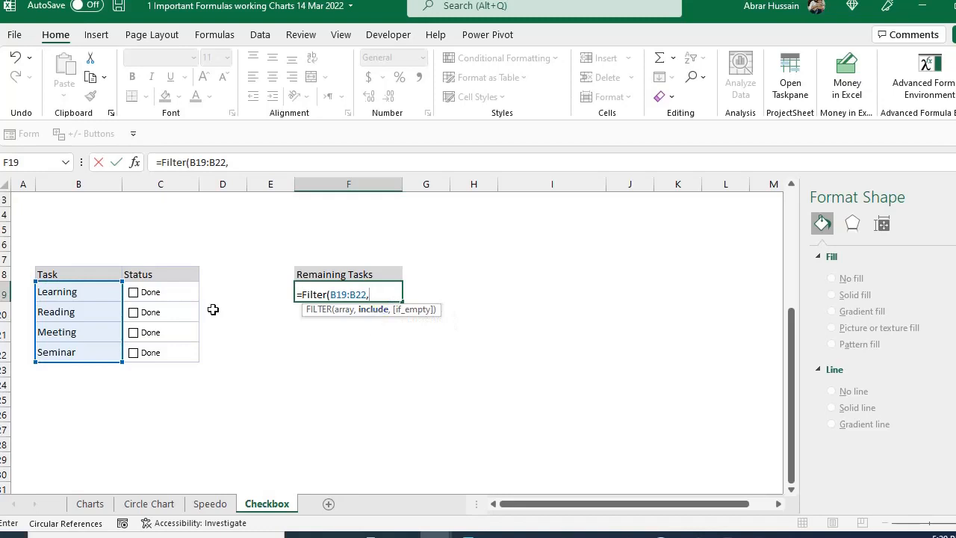
drag(194, 298, 193, 343)
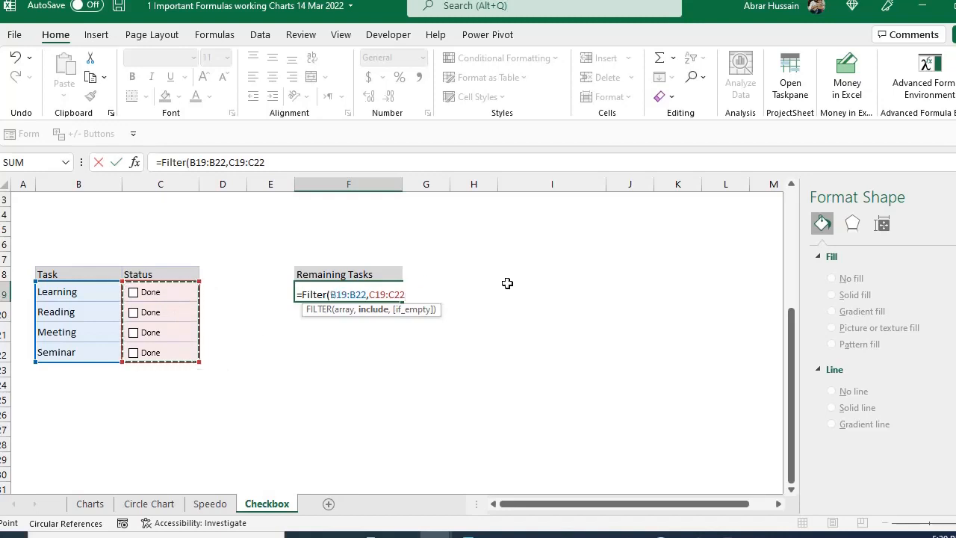
text(=)
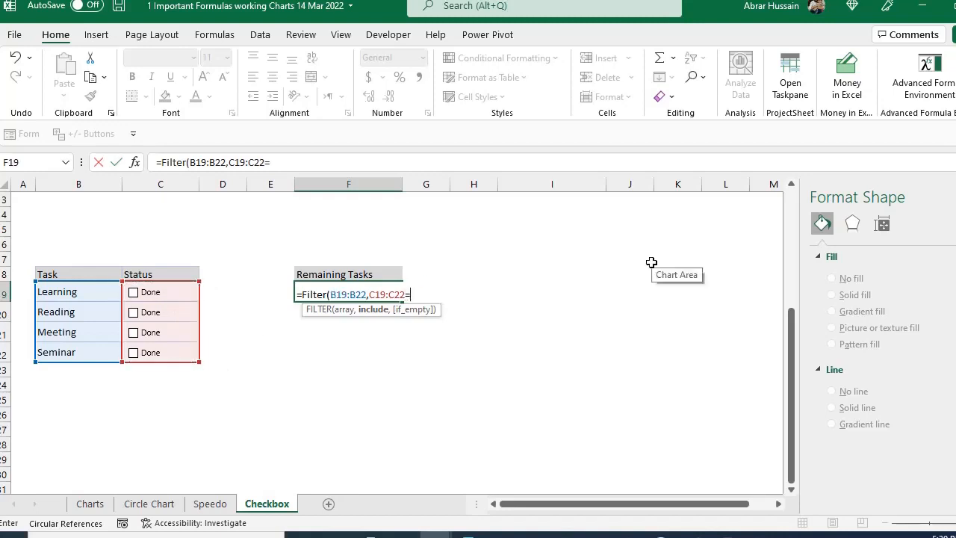
text(False)
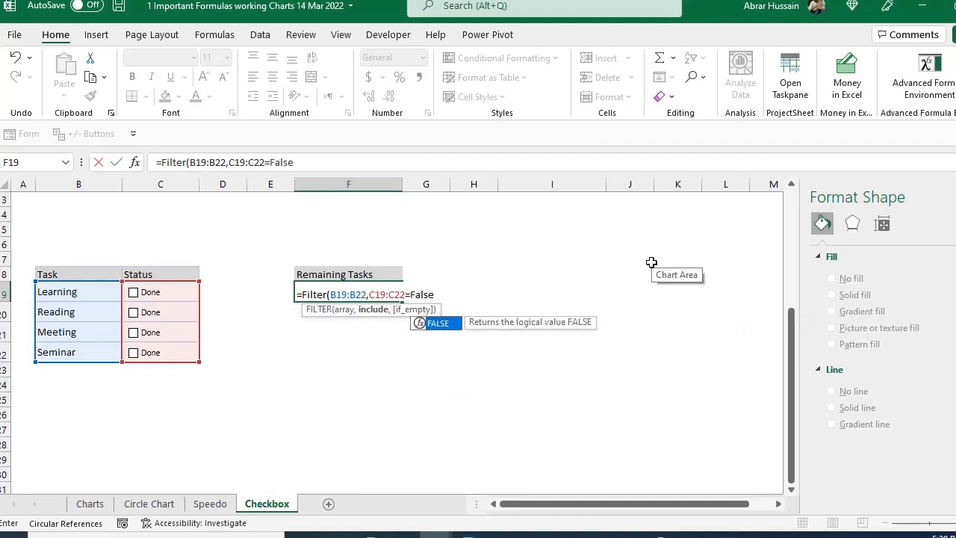
text())
key(Return)
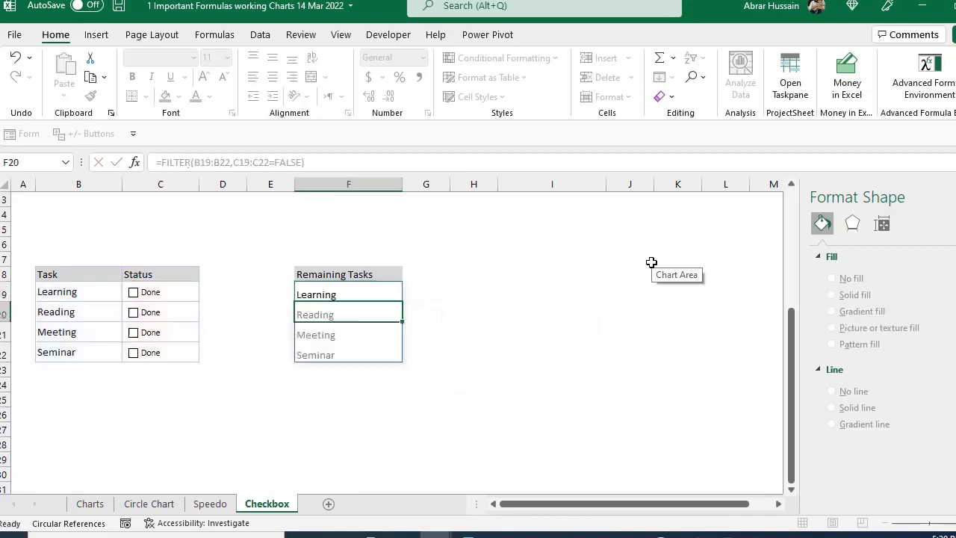
key(Up)
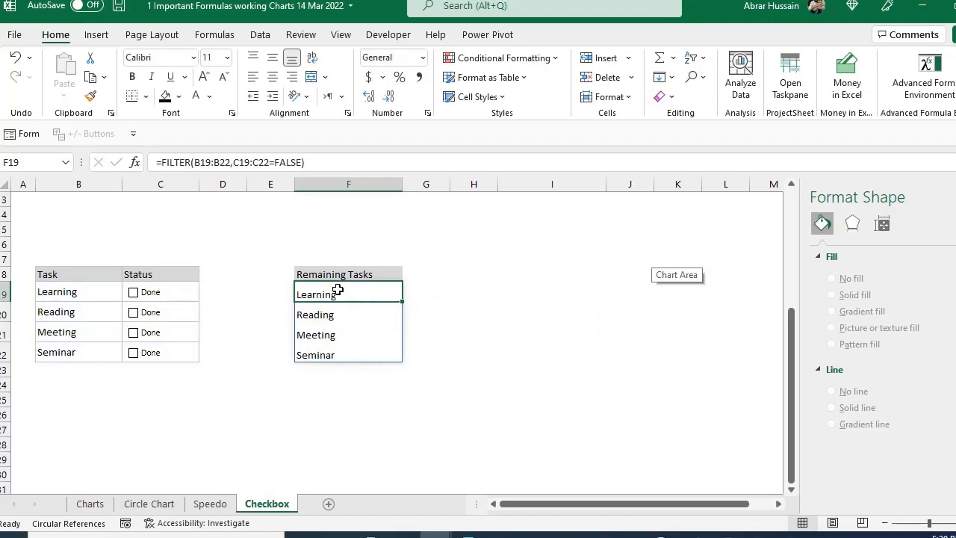
click(336, 384)
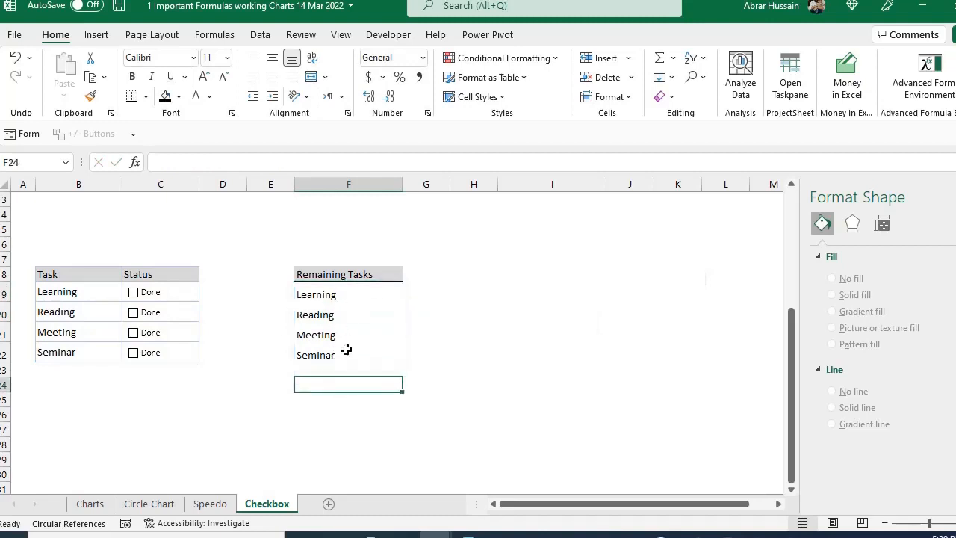
- Tick the Learning, Reading, Meeting and Seminar check boxes in order to test the remaining-tasks list
click(134, 295)
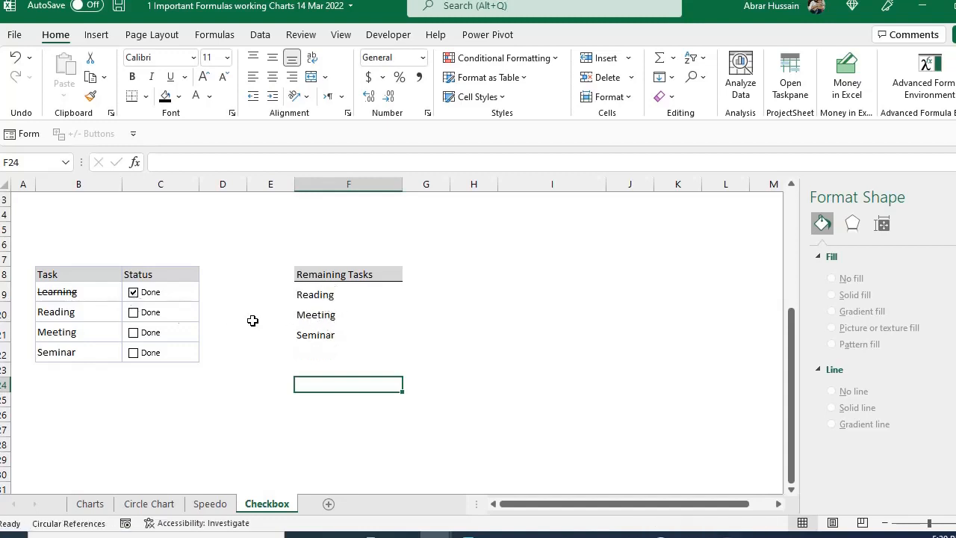
click(134, 313)
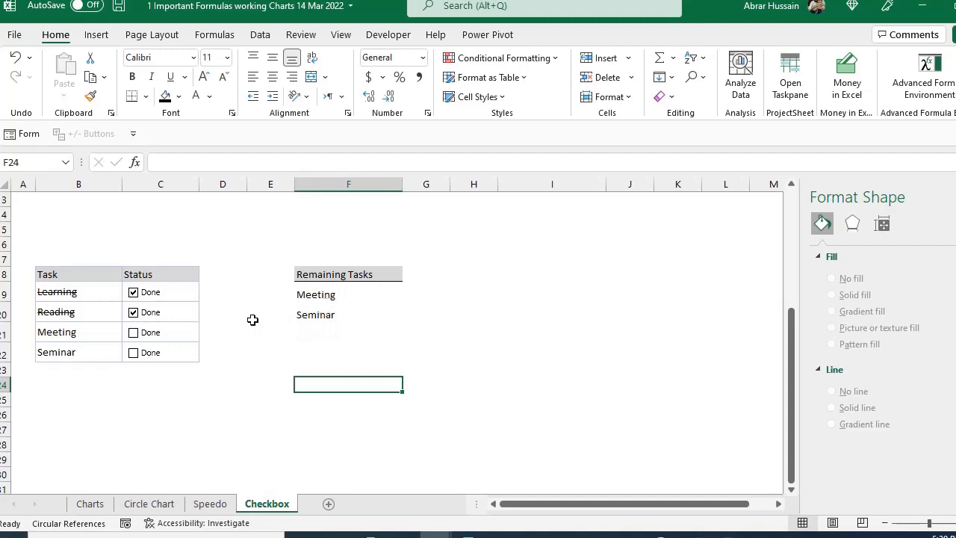
click(134, 332)
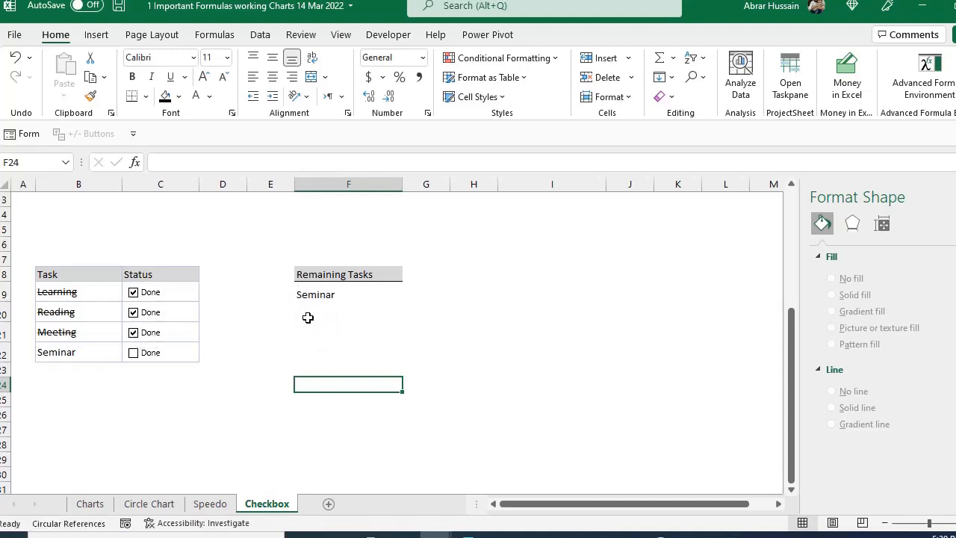
click(135, 354)
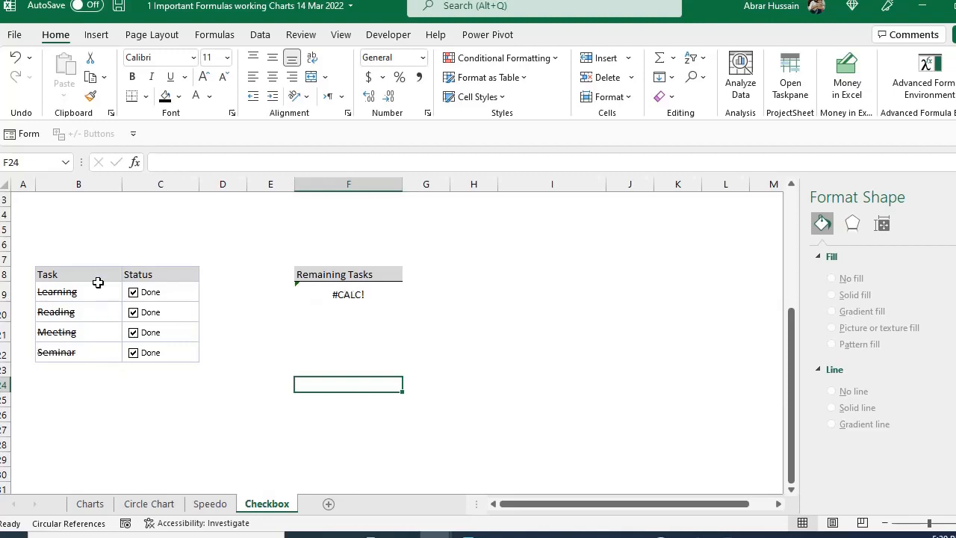
- Add "All Done" as the if_empty argument of the FILTER formula in F19
click(344, 293)
double_click(345, 294)
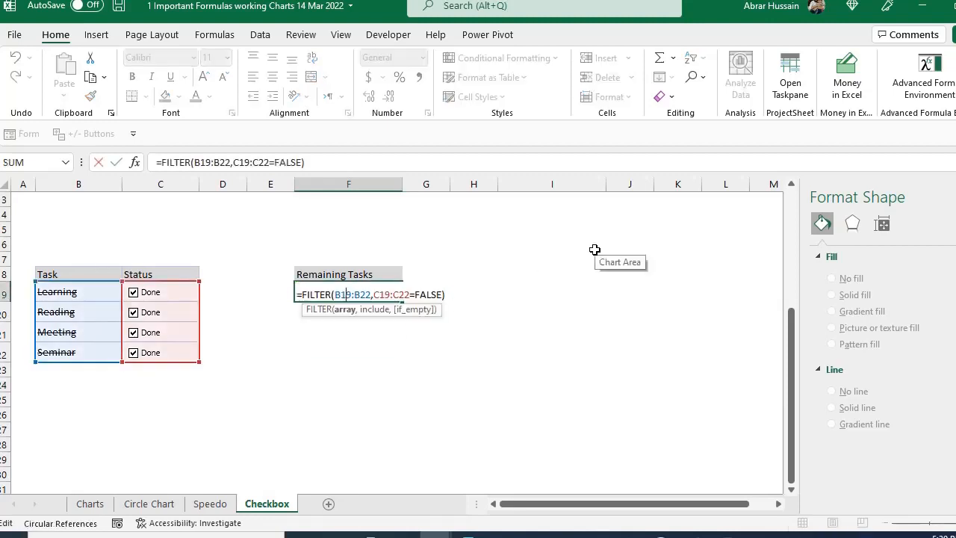
click(441, 294)
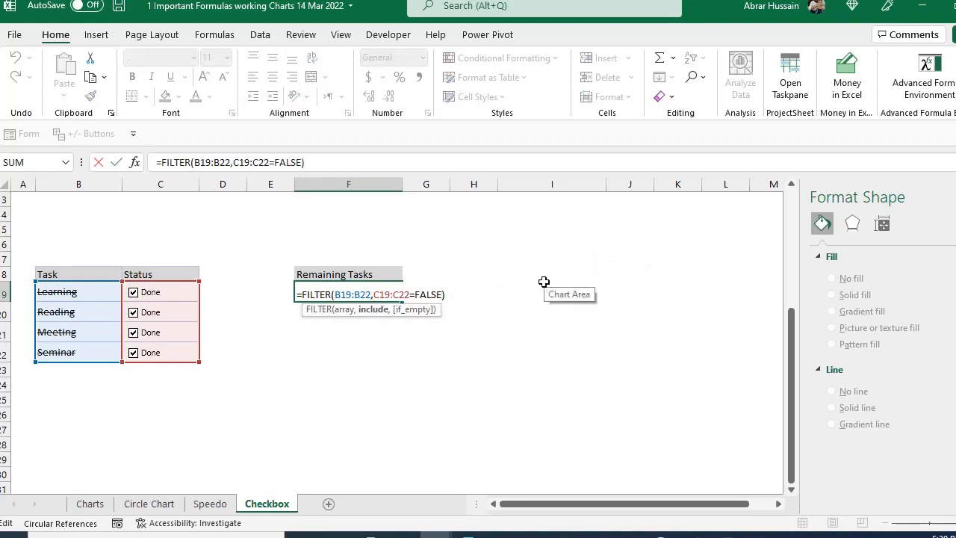
text(,)
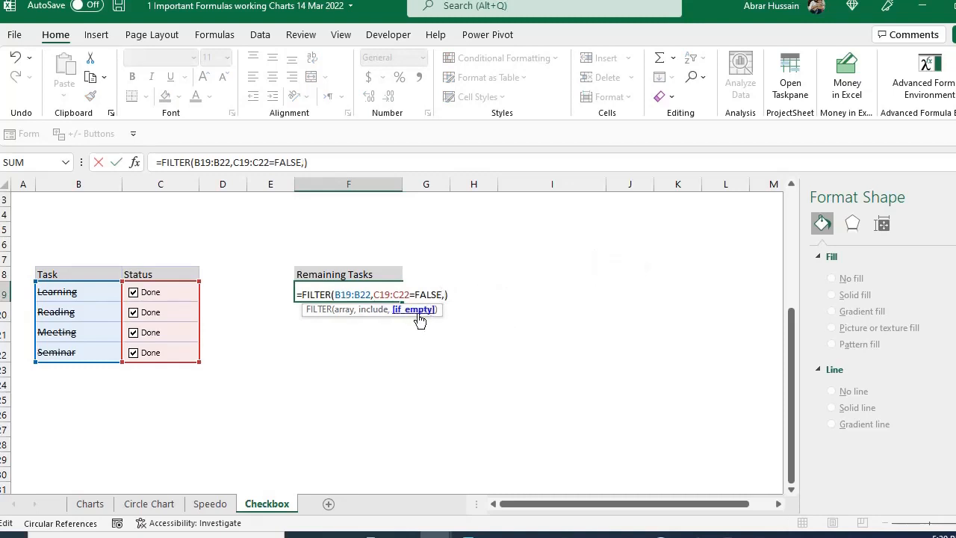
text("All Done)
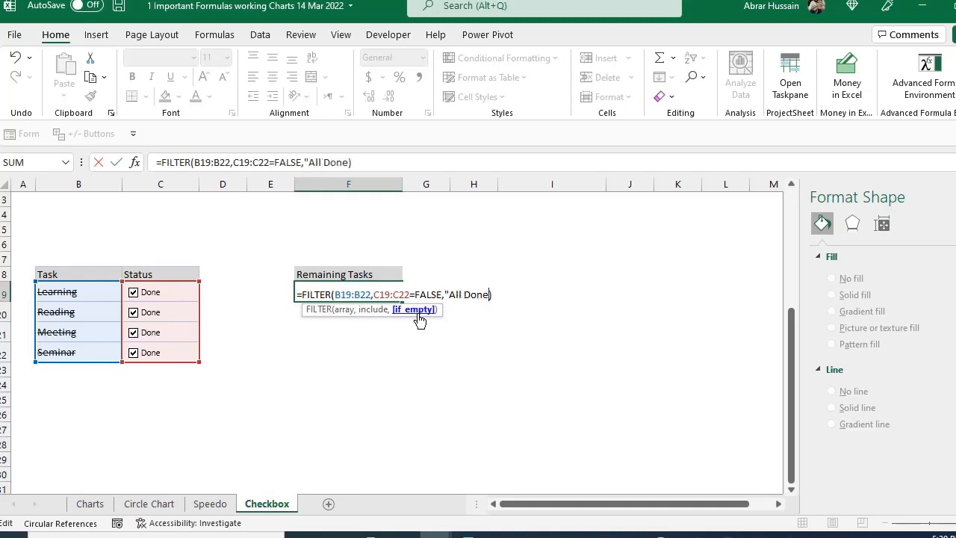
key(Return)
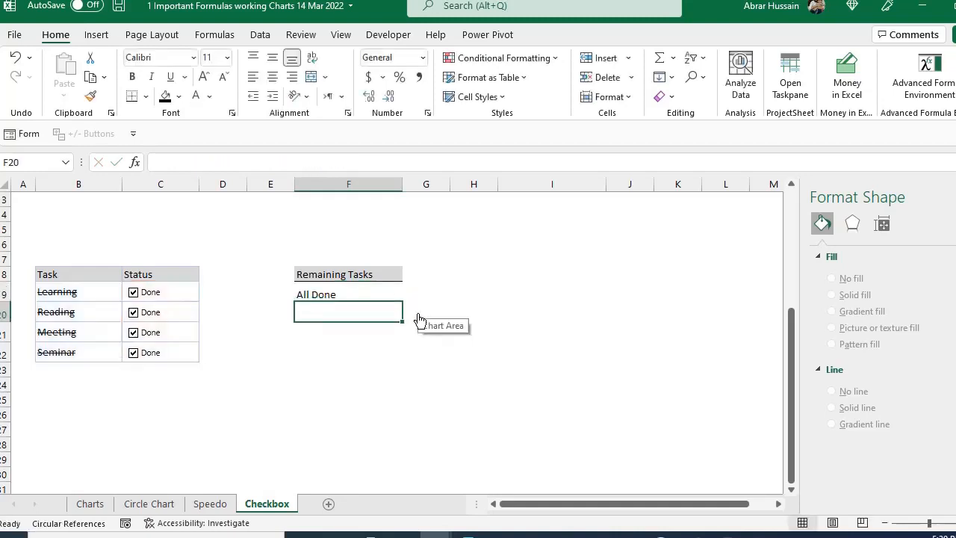
key(Up)
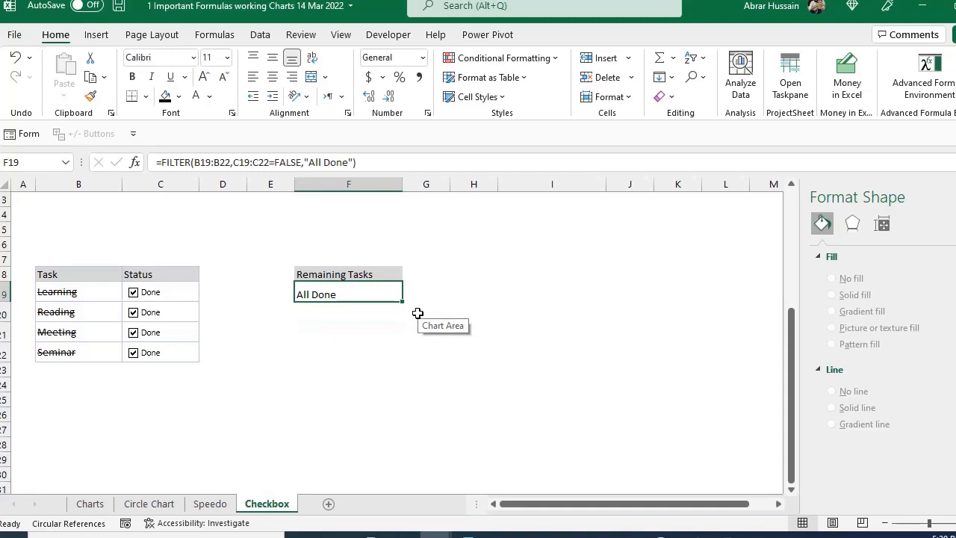
- Clear all four check boxes and tick them again from Learning to Seminar to test the updated FILTER formula
click(134, 353)
click(134, 334)
click(133, 313)
click(133, 292)
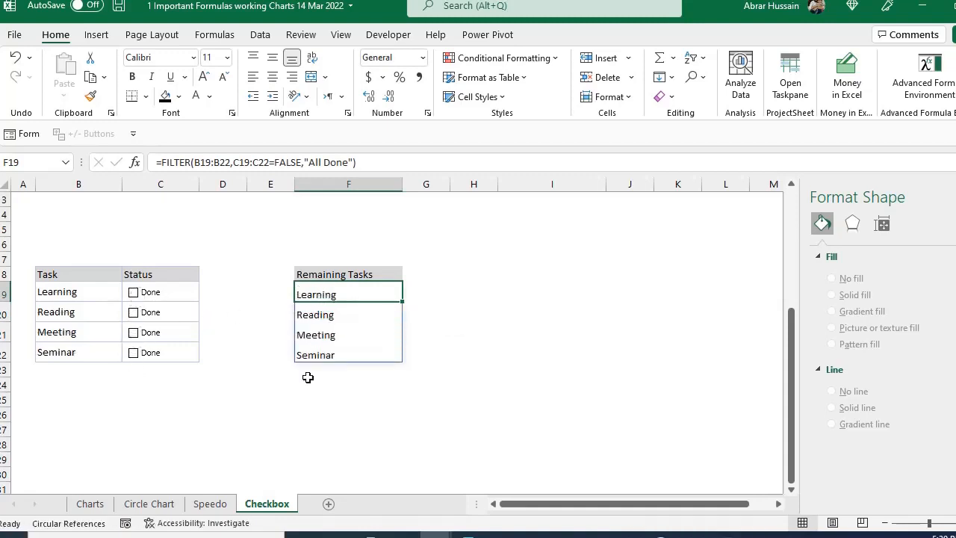
click(133, 292)
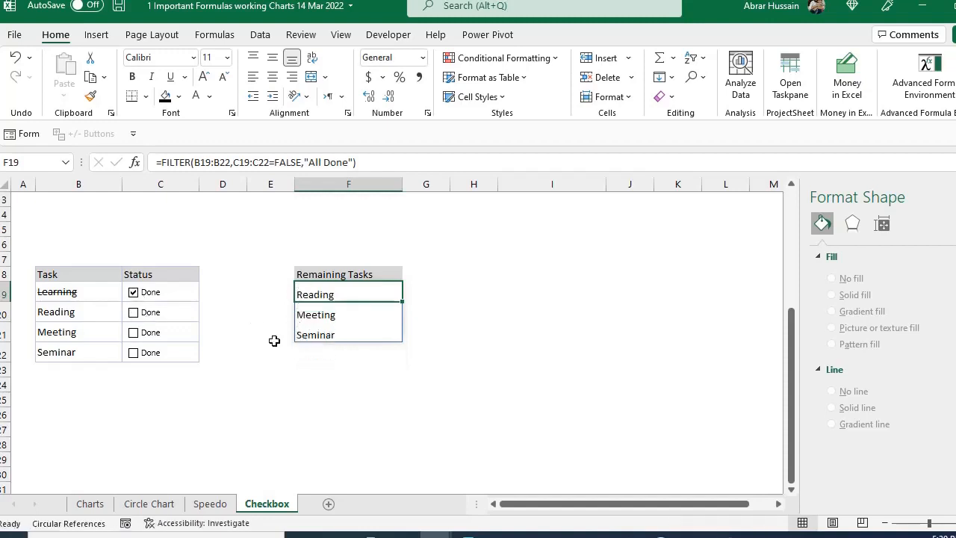
click(134, 313)
click(134, 333)
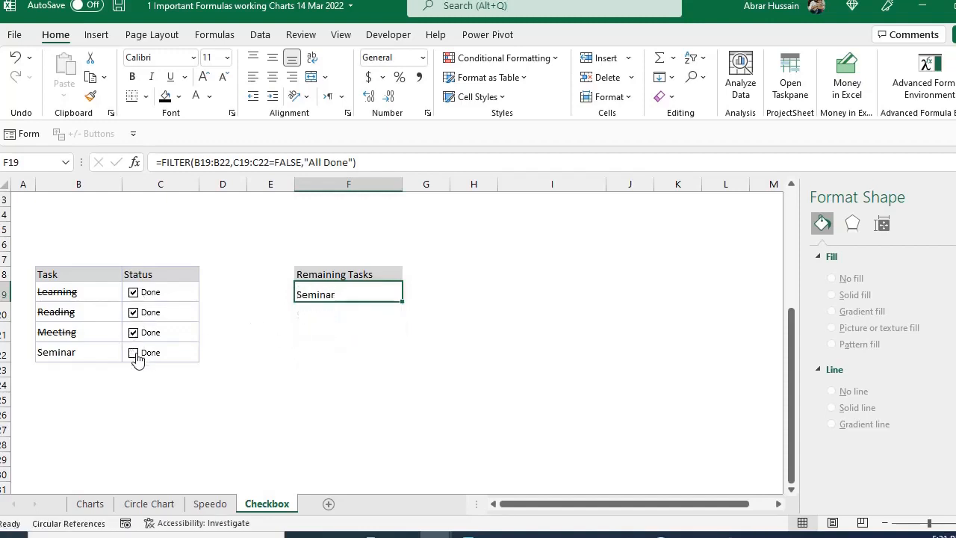
click(134, 352)
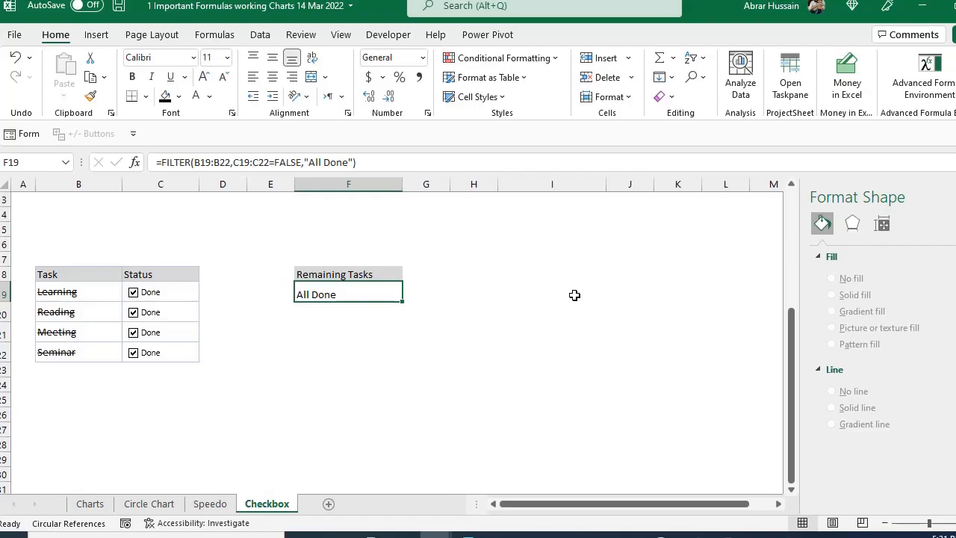
click(552, 352)
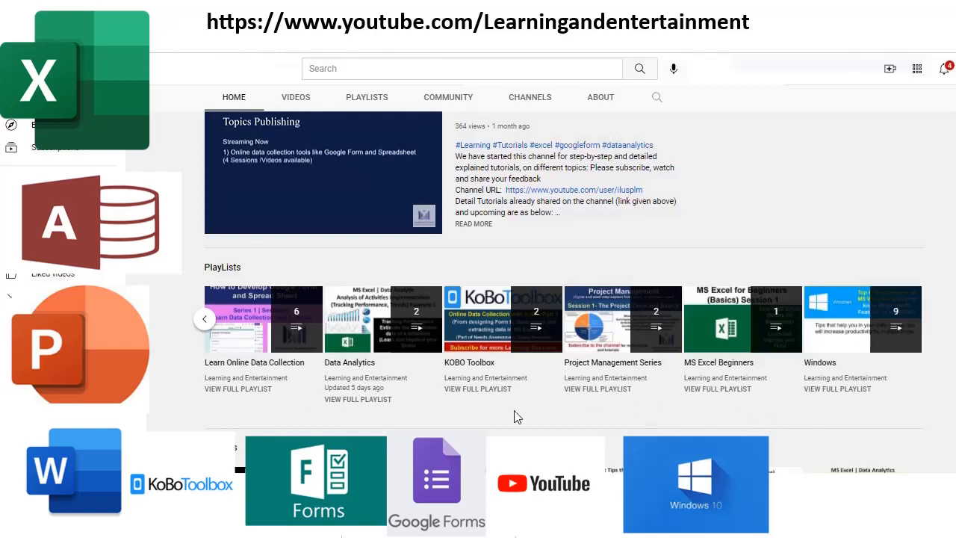
scroll(517, 417, down, 2)
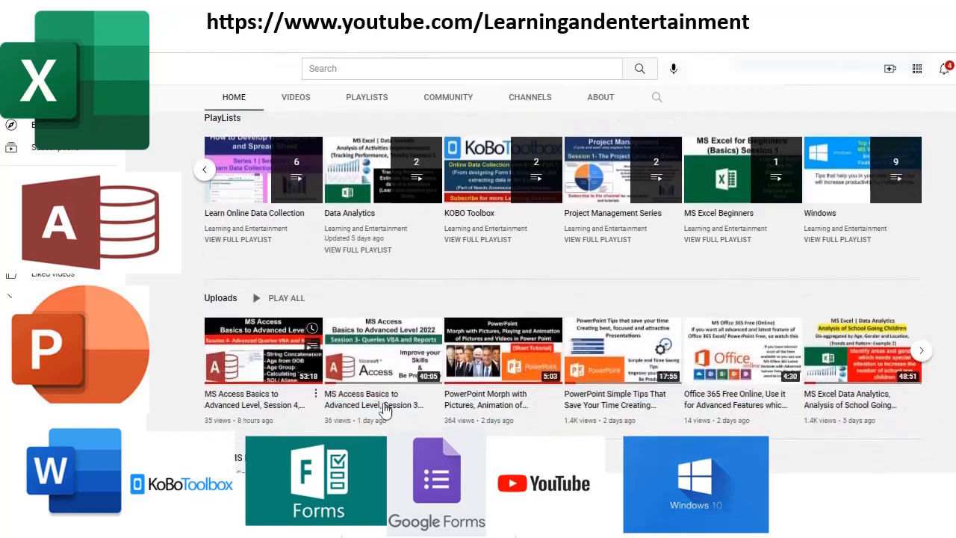
scroll(447, 374, down, 4)
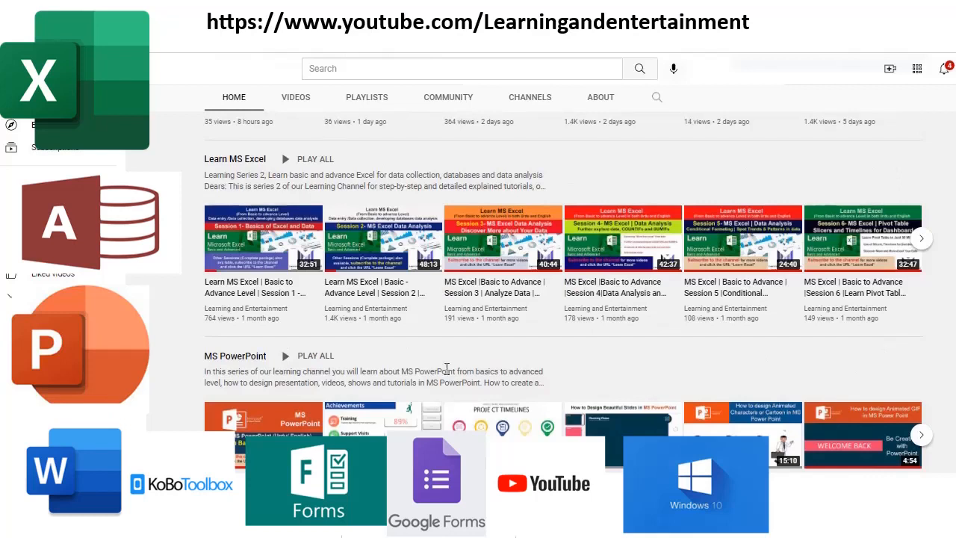
scroll(446, 368, down, 1)
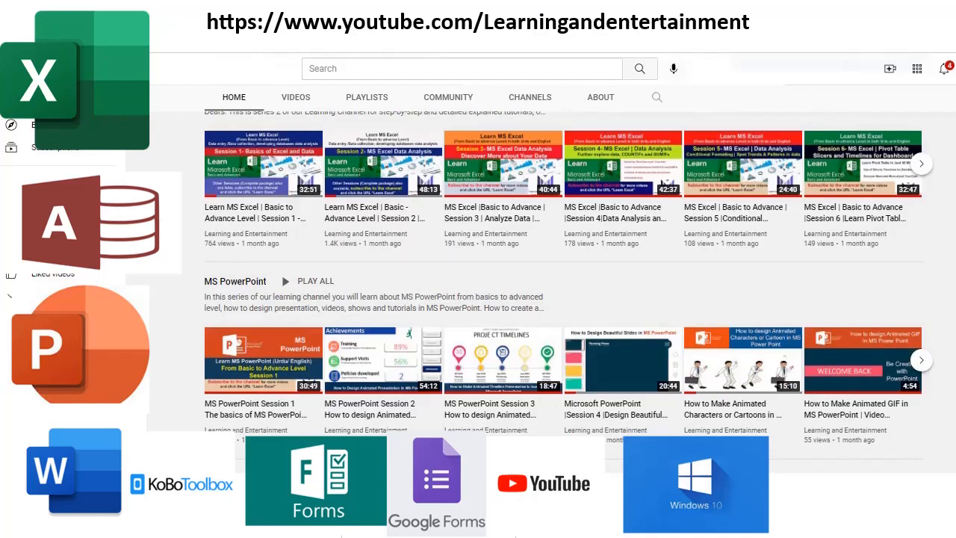
scroll(271, 373, up, 10)
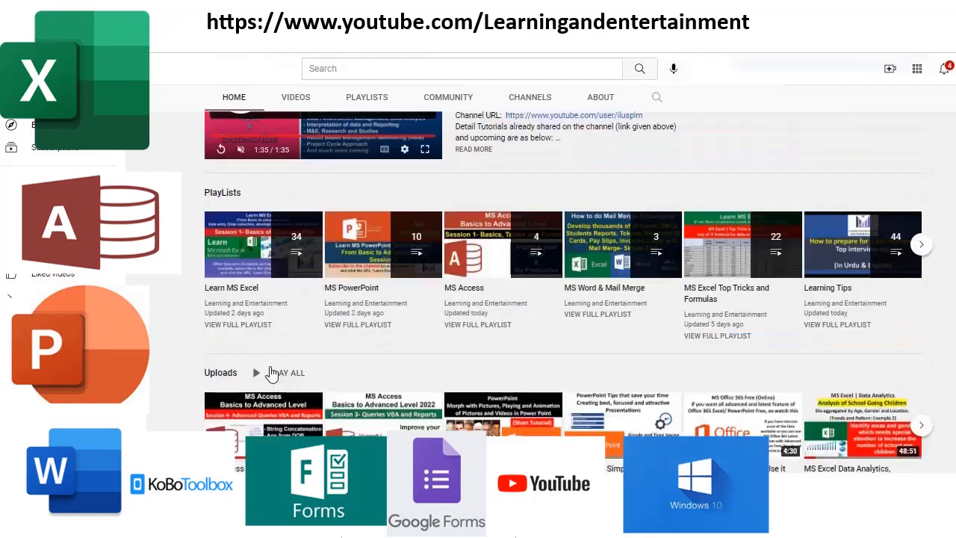